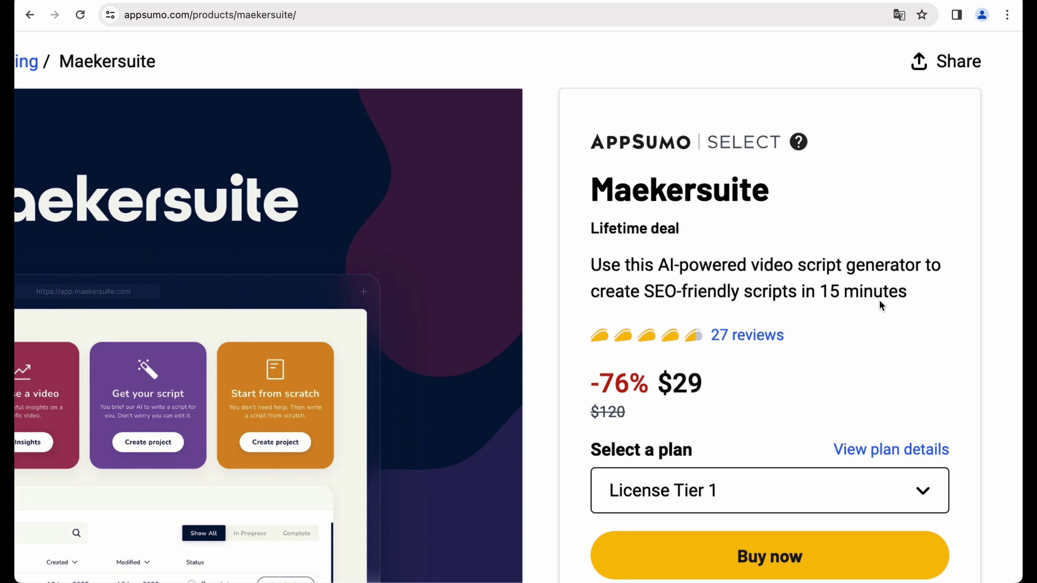
Reset the Maekersuite deal page to normal zoom and scroll down to its Overview section.
{"action": "key", "text": "super+0"}
{"action": "scroll", "coordinate": [669, 342], "scroll_direction": "down", "scroll_amount": 3}
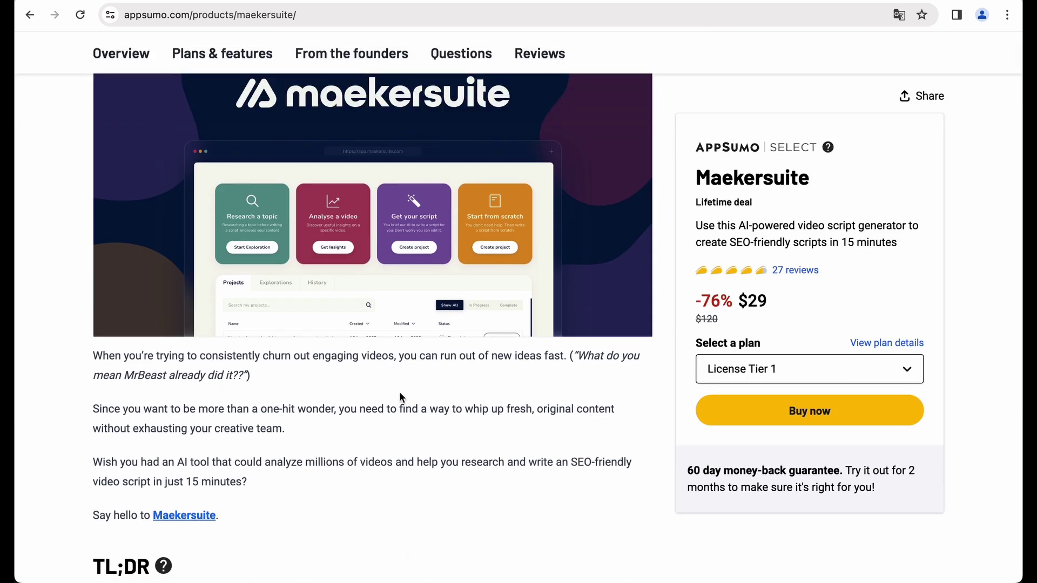
{"action": "scroll", "coordinate": [400, 397], "scroll_direction": "down", "scroll_amount": 3}
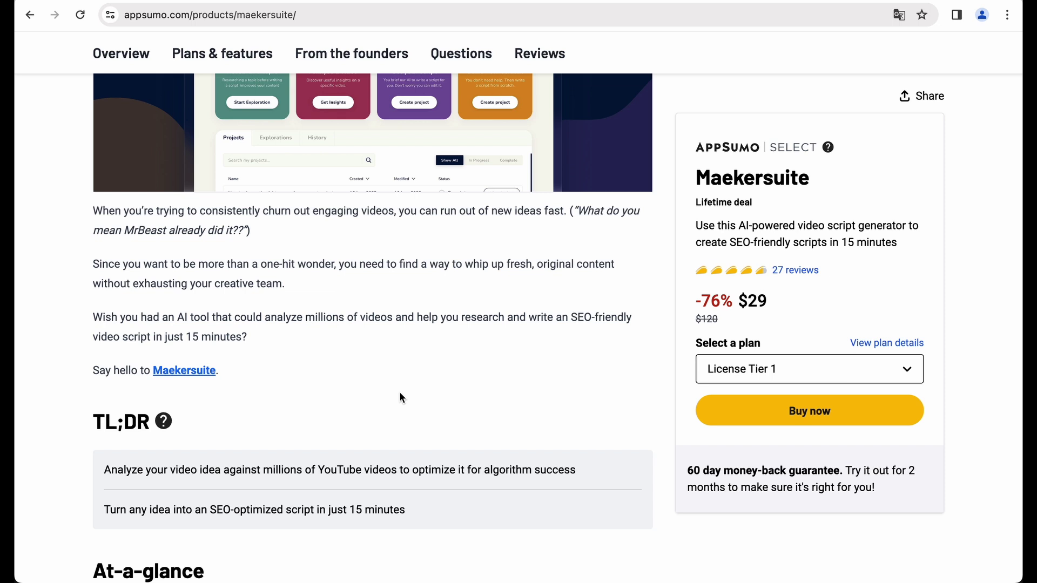
{"action": "scroll", "coordinate": [400, 393], "scroll_direction": "up", "scroll_amount": 4}
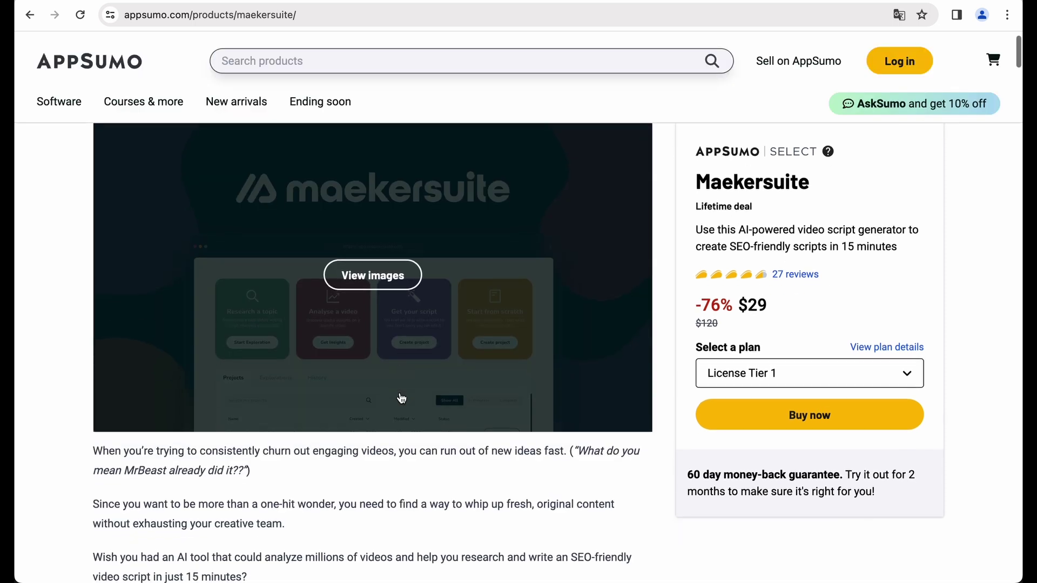
{"action": "scroll", "coordinate": [434, 480], "scroll_direction": "down", "scroll_amount": 3}
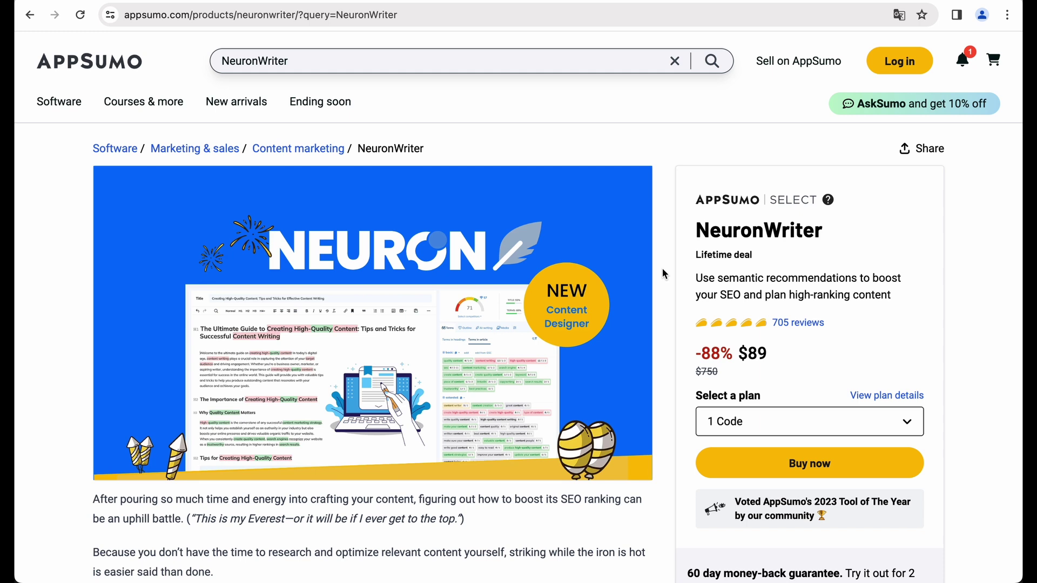
{"action": "mouse_move", "coordinate": [647, 316]}
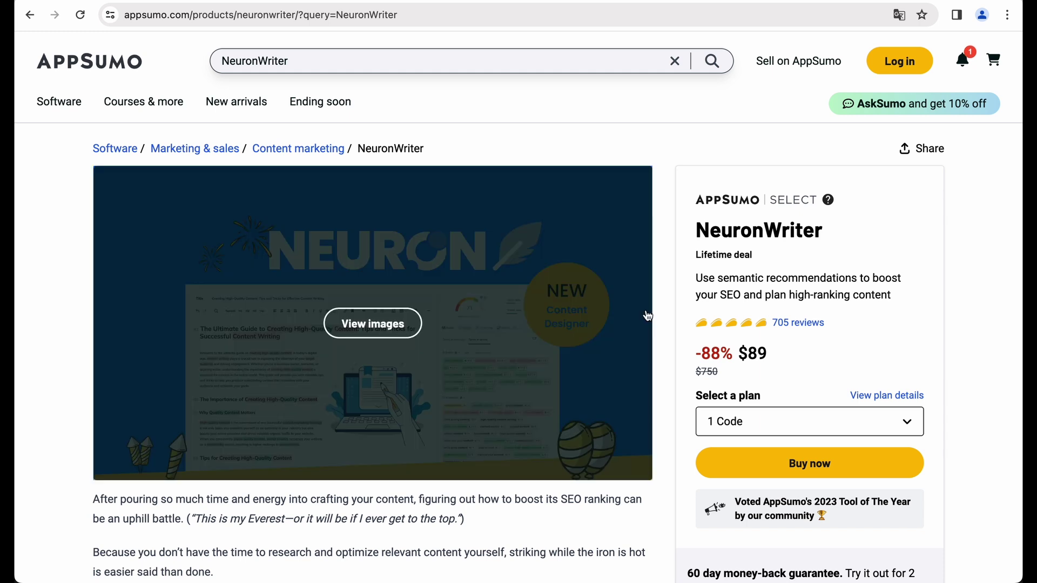
{"action": "scroll", "coordinate": [671, 302], "scroll_direction": "down", "scroll_amount": 9}
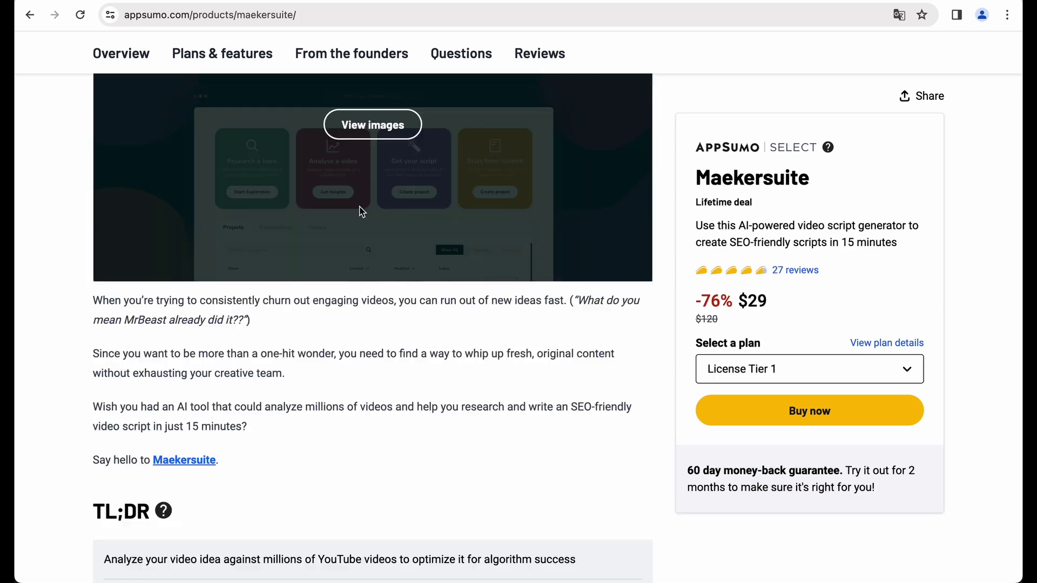
{"action": "scroll", "coordinate": [448, 386], "scroll_direction": "down", "scroll_amount": 2}
{"action": "scroll", "coordinate": [449, 388], "scroll_direction": "down", "scroll_amount": 17}
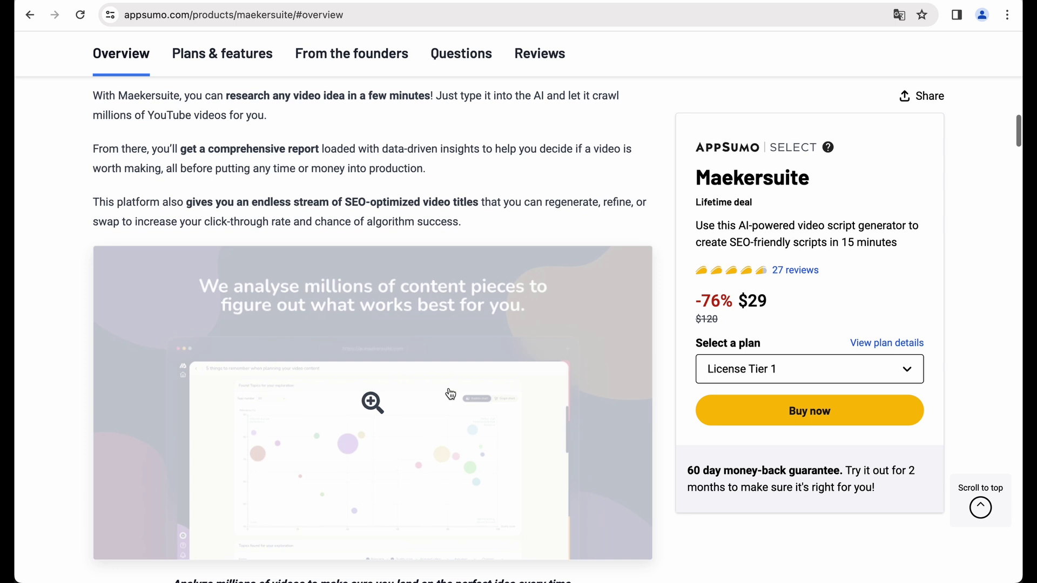
{"action": "scroll", "coordinate": [371, 400], "scroll_direction": "down", "scroll_amount": 3}
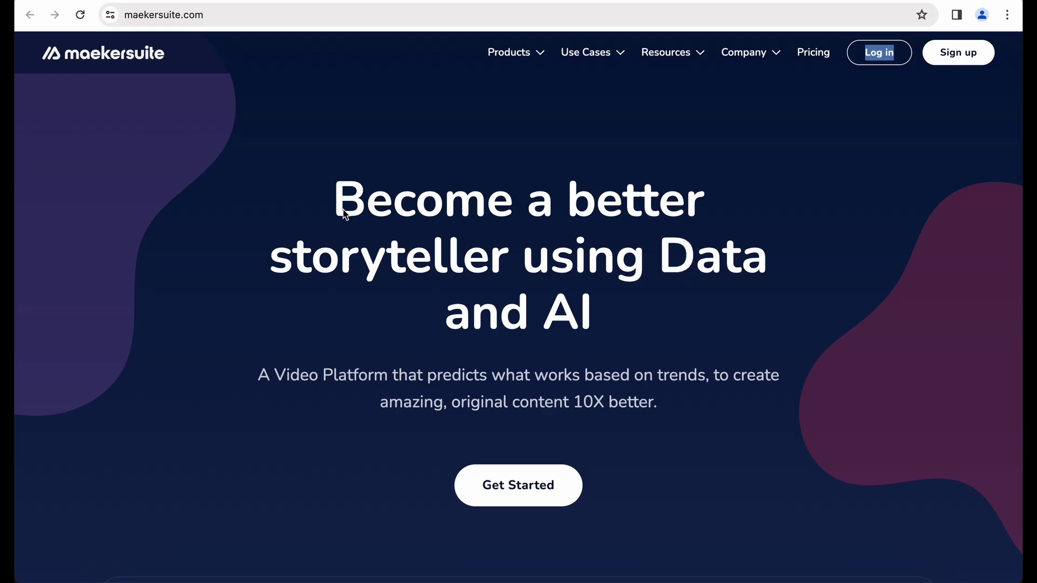
{"action": "left_click_drag", "start_coordinate": [343, 209], "coordinate": [593, 319]}
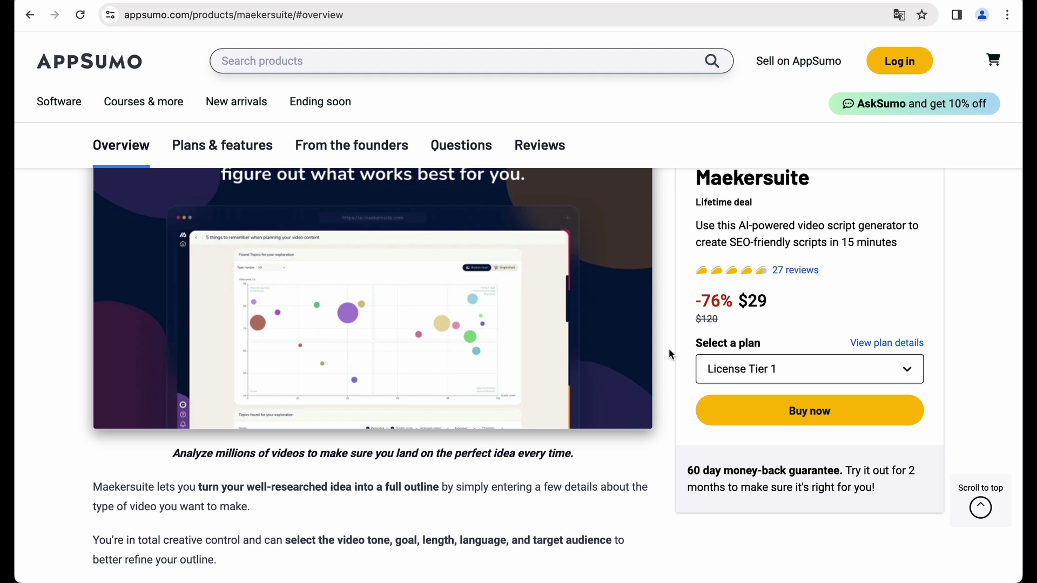
Enlarge the video analysis demo image, then close the enlarged view.
{"action": "scroll", "coordinate": [669, 348], "scroll_direction": "down", "scroll_amount": 2}
{"action": "scroll", "coordinate": [668, 352], "scroll_direction": "down", "scroll_amount": 3}
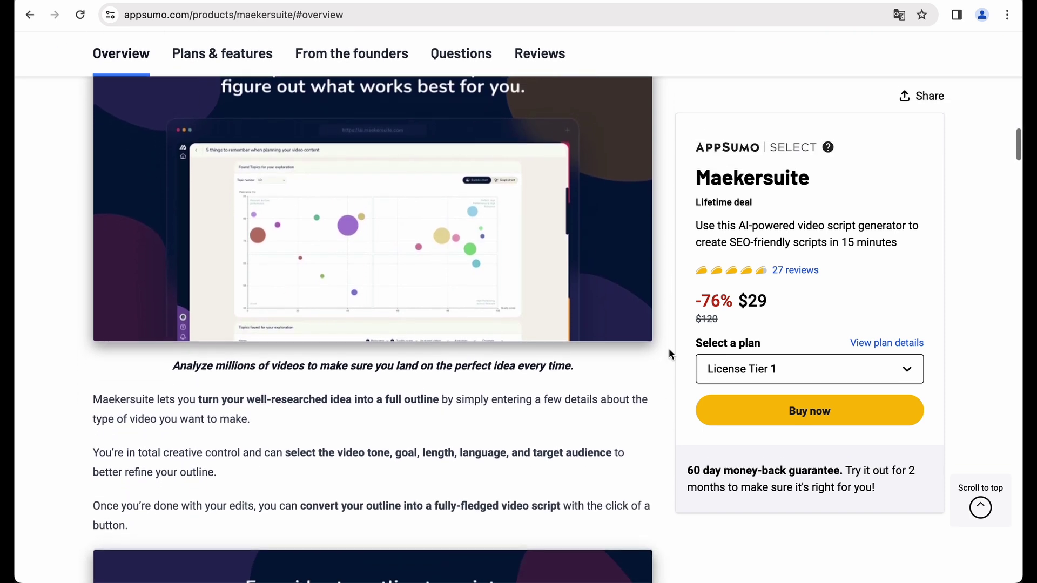
{"action": "left_click", "coordinate": [432, 320]}
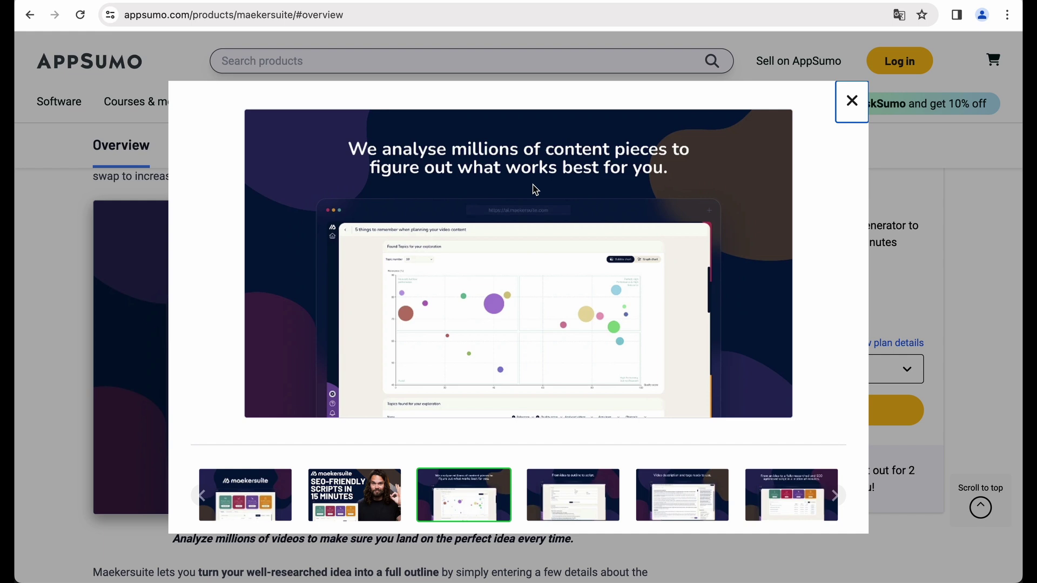
{"action": "key", "text": "Escape"}
Highlight the SEO-friendly claim in the deal description.
{"action": "scroll", "coordinate": [284, 300], "scroll_direction": "down", "scroll_amount": 6}
{"action": "left_click_drag", "start_coordinate": [287, 300], "coordinate": [322, 308]}
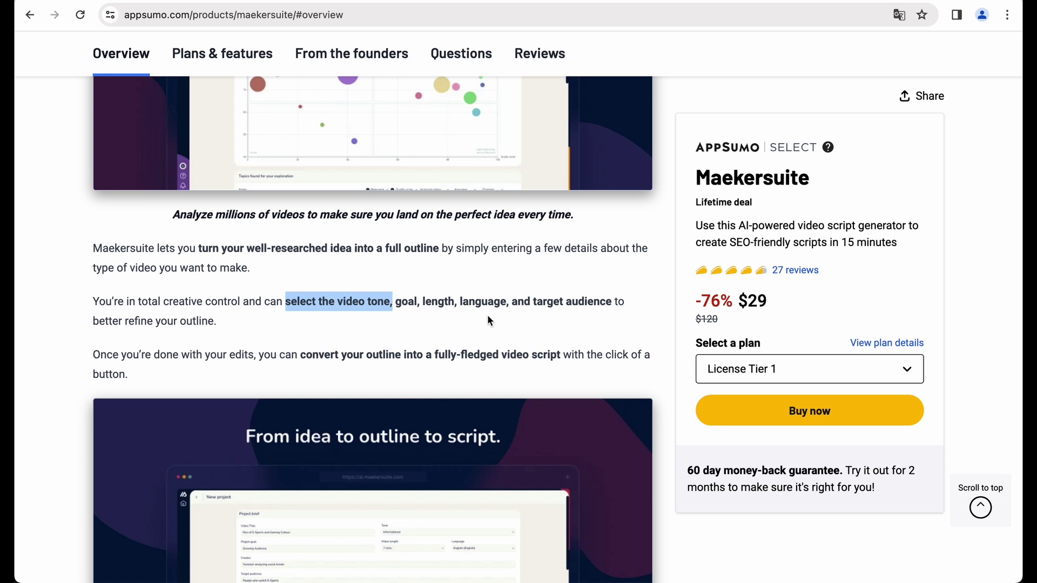
{"action": "scroll", "coordinate": [736, 244], "scroll_direction": "down", "scroll_amount": 10}
{"action": "scroll", "coordinate": [733, 247], "scroll_direction": "up", "scroll_amount": 1}
{"action": "scroll", "coordinate": [589, 211], "scroll_direction": "up", "scroll_amount": 2}
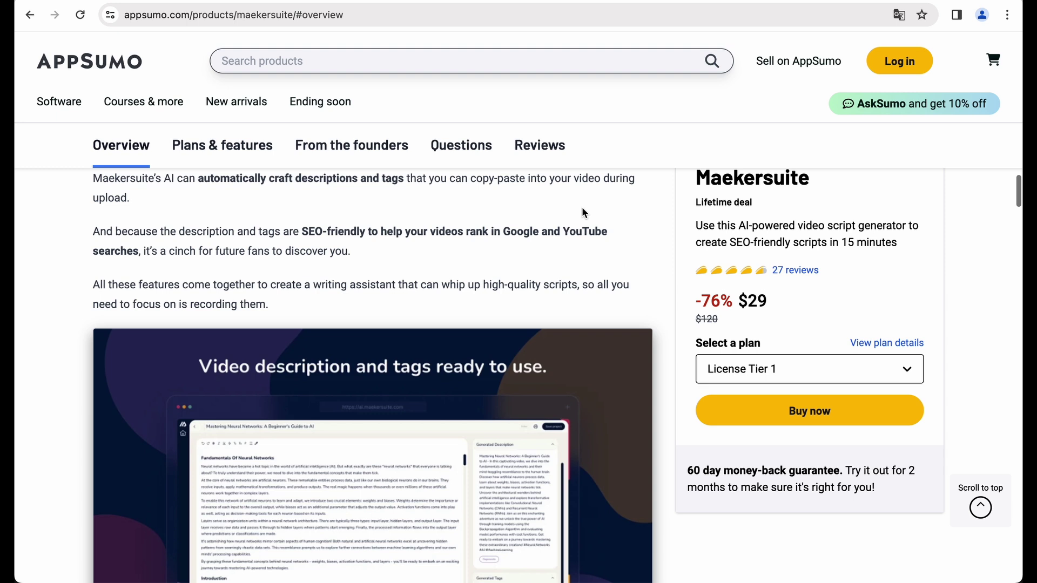
{"action": "left_click_drag", "start_coordinate": [334, 231], "coordinate": [485, 233]}
{"action": "left_click", "coordinate": [419, 233]}
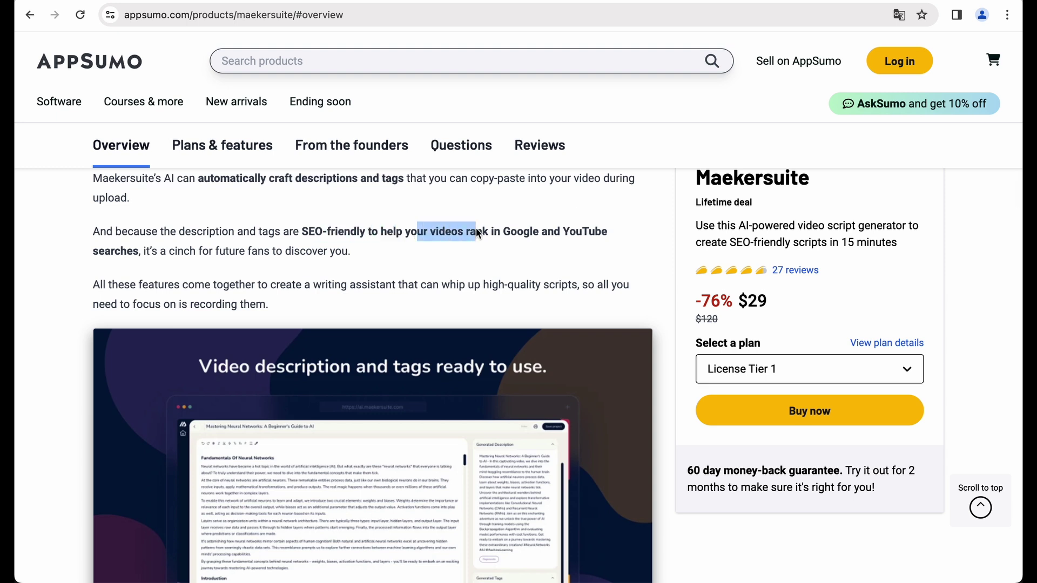
Highlight the Video ideas generator, Video quality indicator and keyword/SEO analyzer features, then resize the page to show the pricing tiers.
{"action": "scroll", "coordinate": [475, 375], "scroll_direction": "down", "scroll_amount": 6}
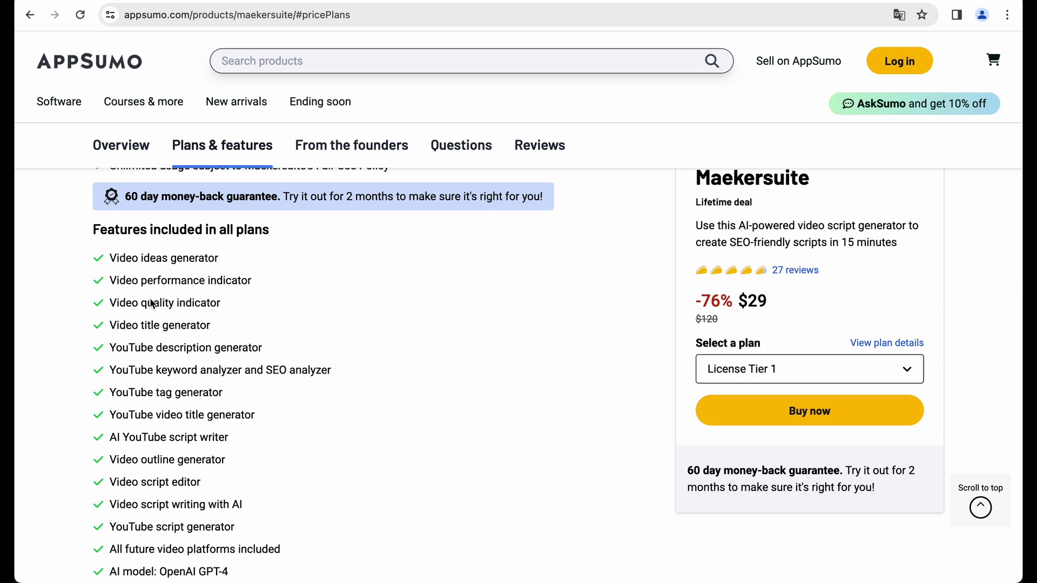
{"action": "scroll", "coordinate": [105, 372], "scroll_direction": "up", "scroll_amount": 3}
{"action": "scroll", "coordinate": [104, 373], "scroll_direction": "down", "scroll_amount": 3}
{"action": "left_click_drag", "start_coordinate": [113, 144], "coordinate": [265, 144]}
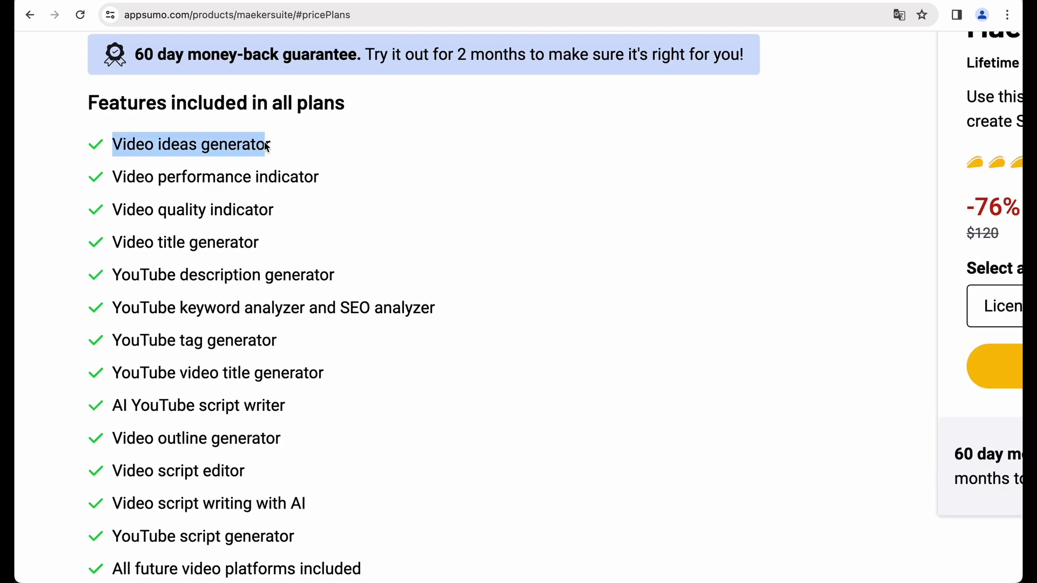
{"action": "left_click", "coordinate": [169, 180]}
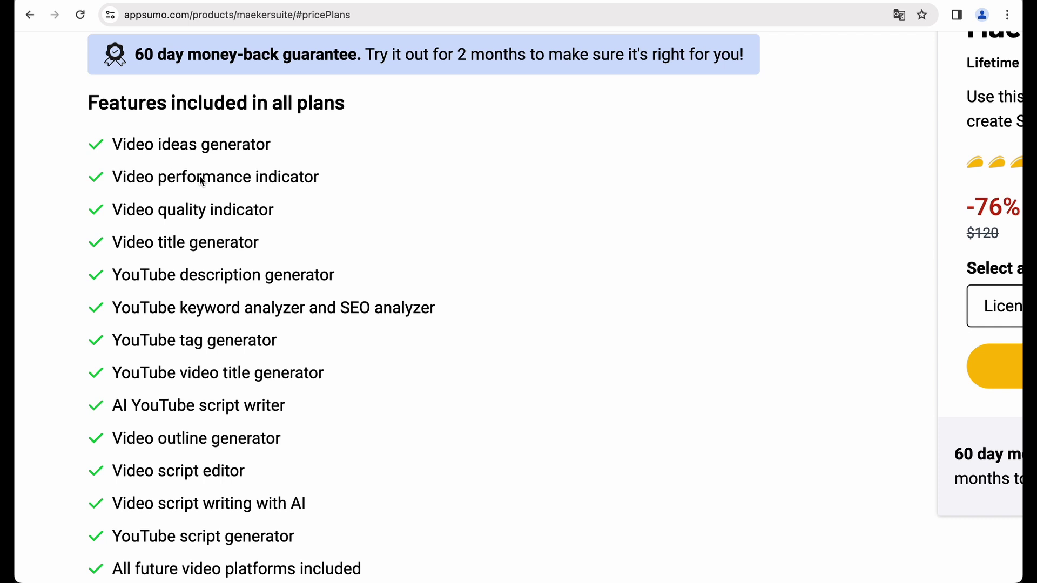
{"action": "left_click_drag", "start_coordinate": [144, 212], "coordinate": [255, 215]}
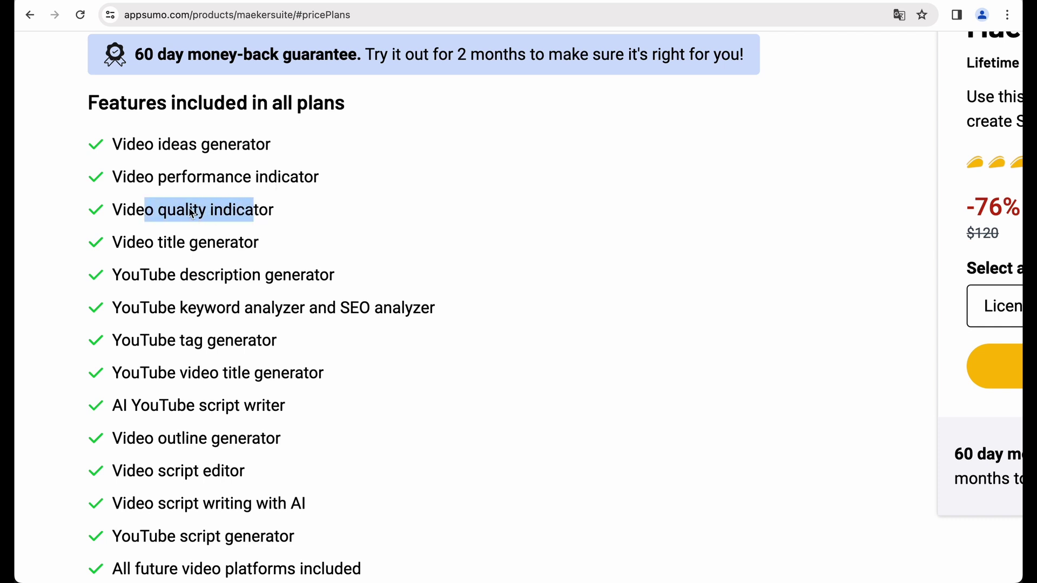
{"action": "scroll", "coordinate": [125, 172], "scroll_direction": "down", "scroll_amount": 3}
{"action": "left_click", "coordinate": [125, 171]}
{"action": "left_click_drag", "start_coordinate": [126, 171], "coordinate": [374, 176]}
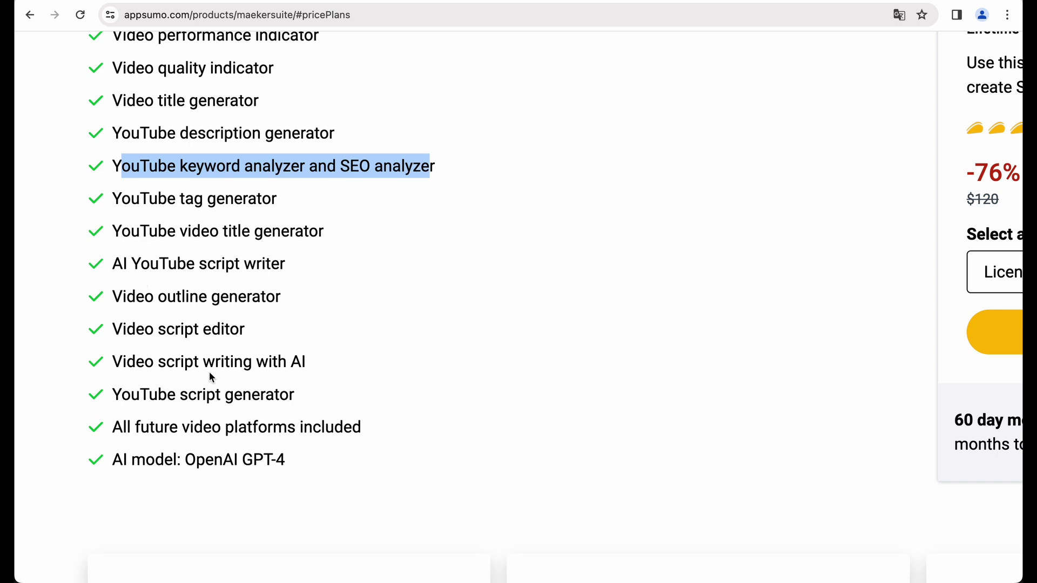
{"action": "key", "text": "ctrl+0"}
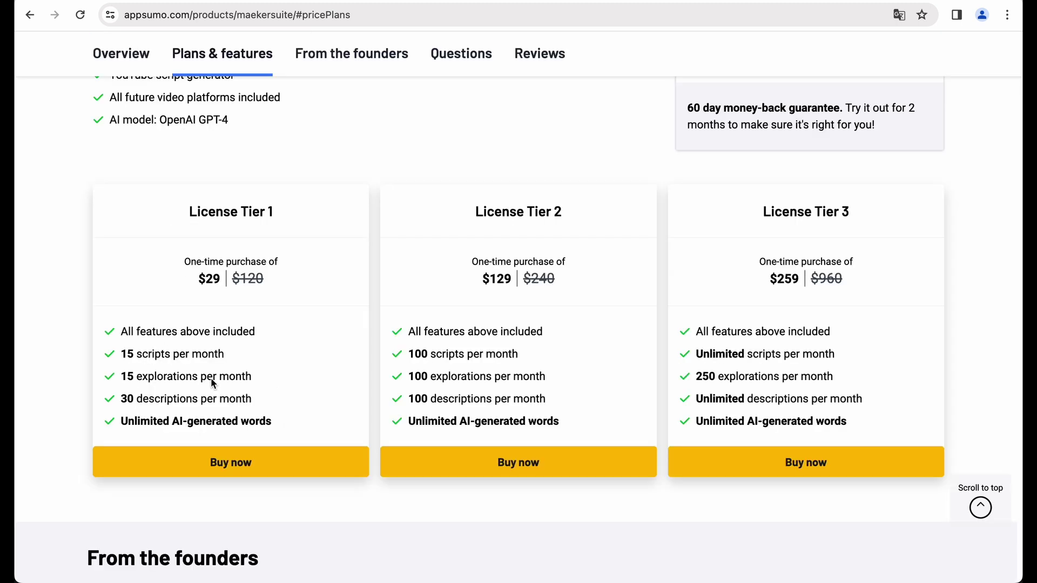
Highlight License Tier 1's allowances: 15 scripts, 15 explorations and 30 descriptions per month.
{"action": "scroll", "coordinate": [212, 383], "scroll_direction": "down", "scroll_amount": 1}
{"action": "scroll", "coordinate": [205, 384], "scroll_direction": "up", "scroll_amount": 3}
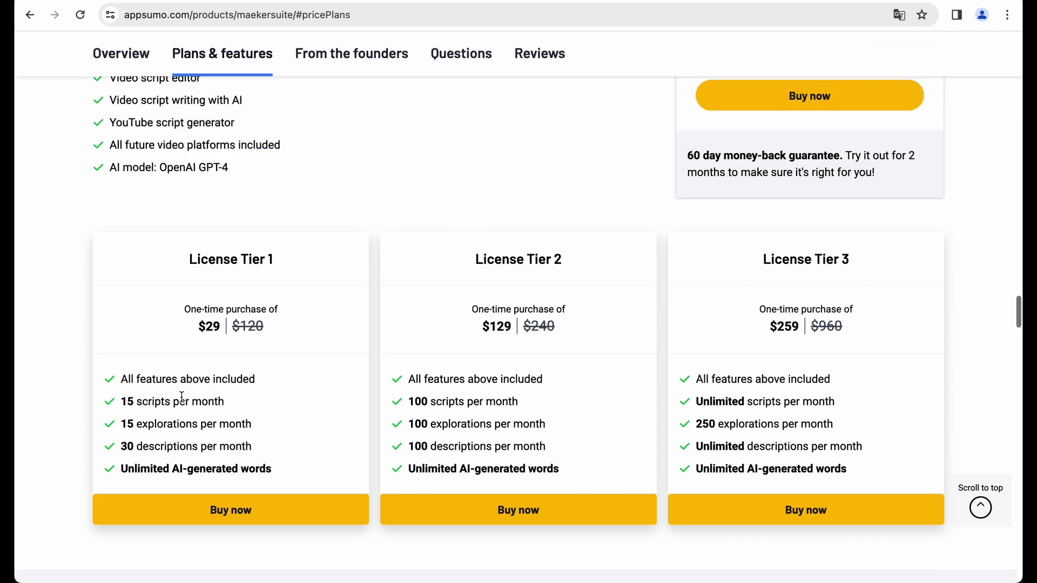
{"action": "scroll", "coordinate": [181, 397], "scroll_direction": "up", "scroll_amount": 5}
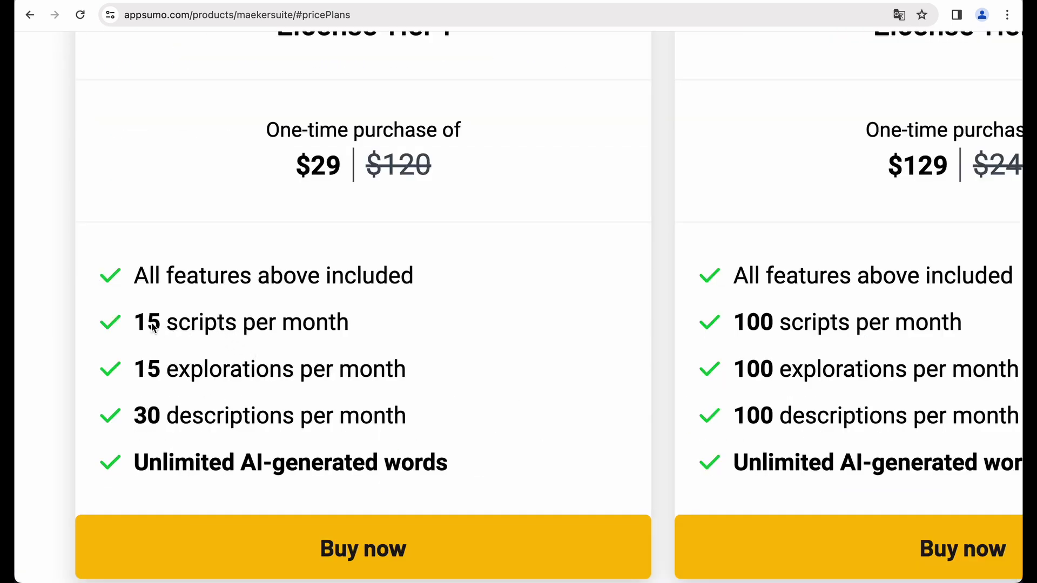
{"action": "left_click_drag", "start_coordinate": [154, 328], "coordinate": [318, 328]}
{"action": "left_click_drag", "start_coordinate": [135, 369], "coordinate": [377, 385]}
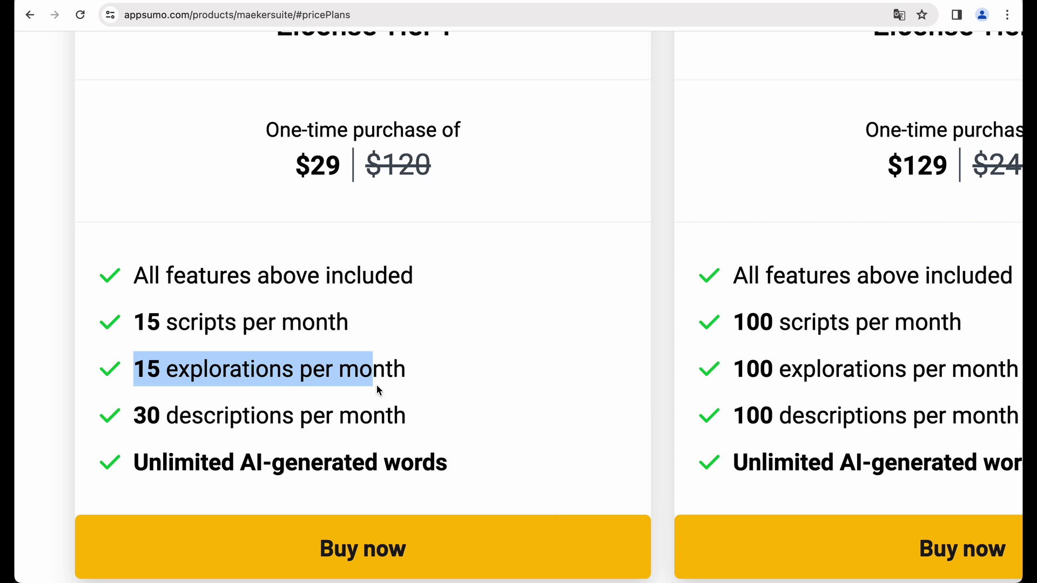
{"action": "triple_click", "coordinate": [241, 374]}
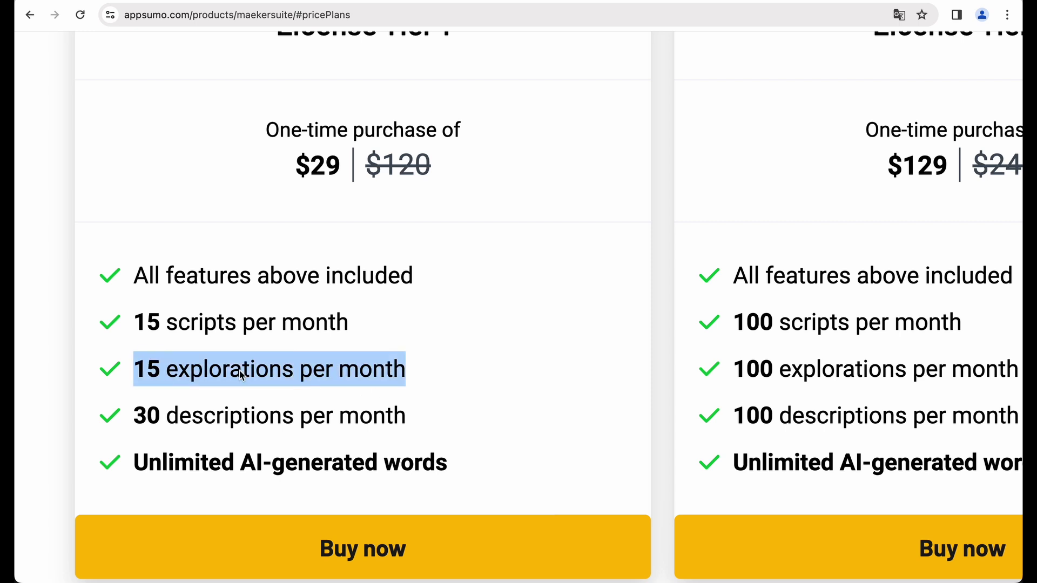
{"action": "triple_click", "coordinate": [222, 421]}
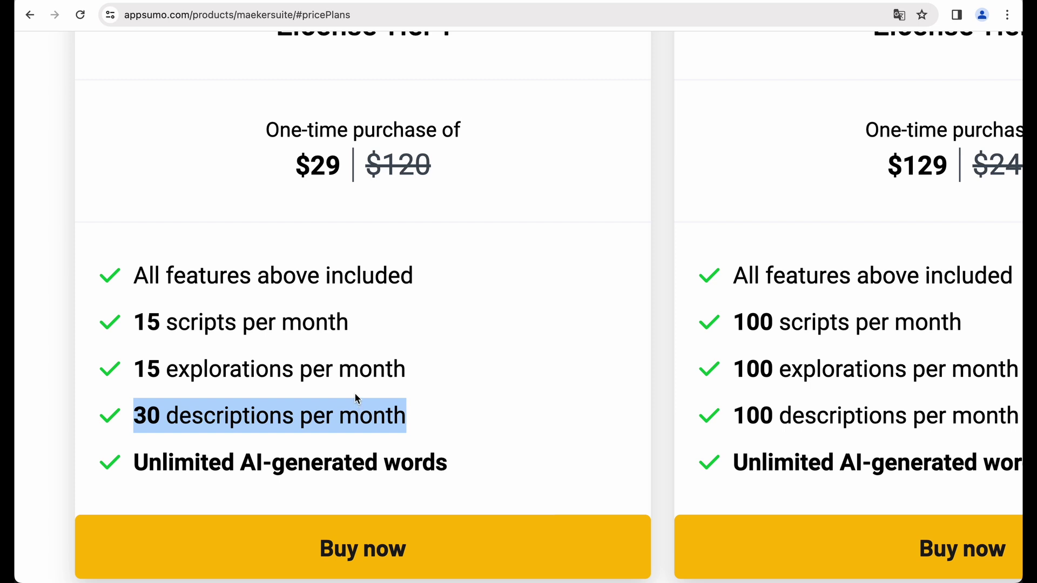
{"action": "triple_click", "coordinate": [203, 319]}
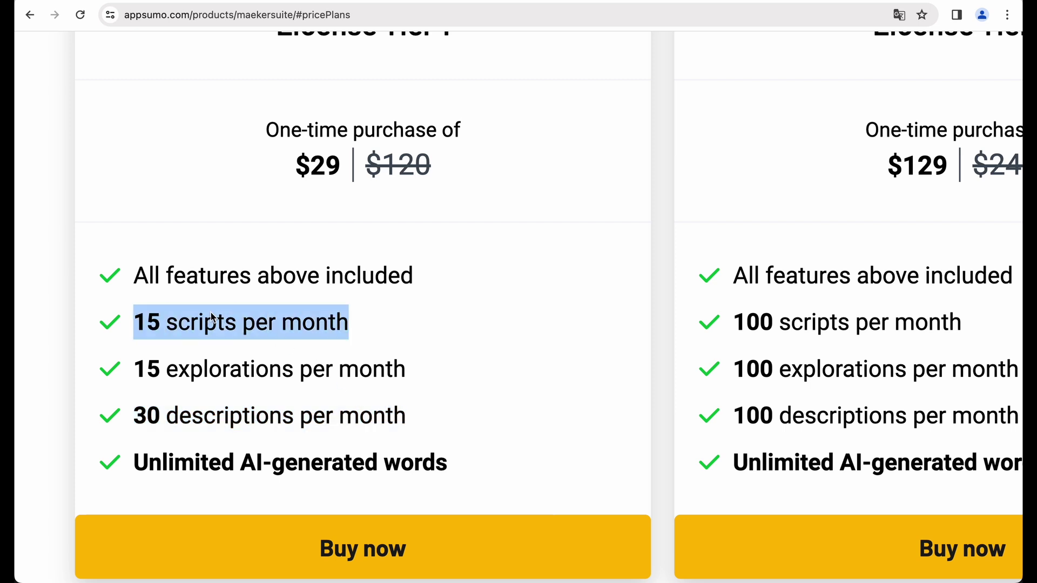
{"action": "left_click", "coordinate": [198, 327]}
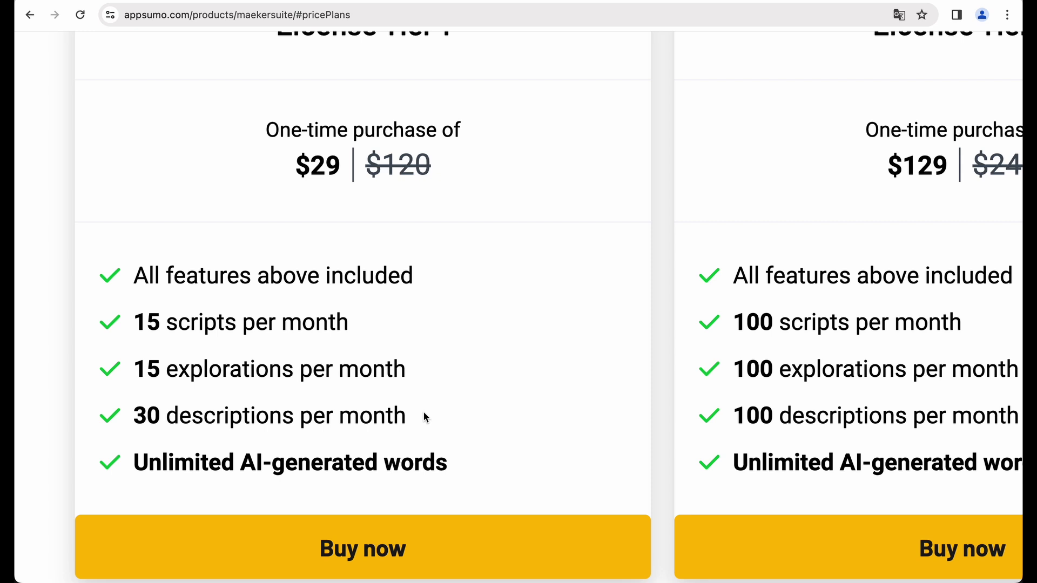
Zoom out and highlight the $29 Tier 1 price, Tier 2 heading and Tier 3's 250 explorations per month.
{"action": "key", "text": "ctrl+minus"}
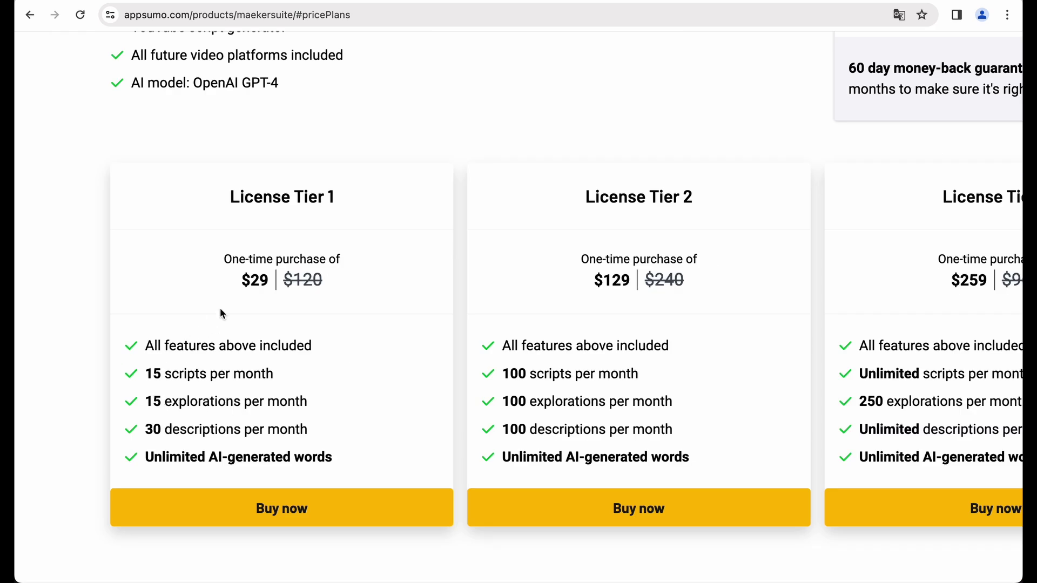
{"action": "double_click", "coordinate": [234, 286]}
{"action": "scroll", "coordinate": [545, 379], "scroll_direction": "right", "scroll_amount": 3}
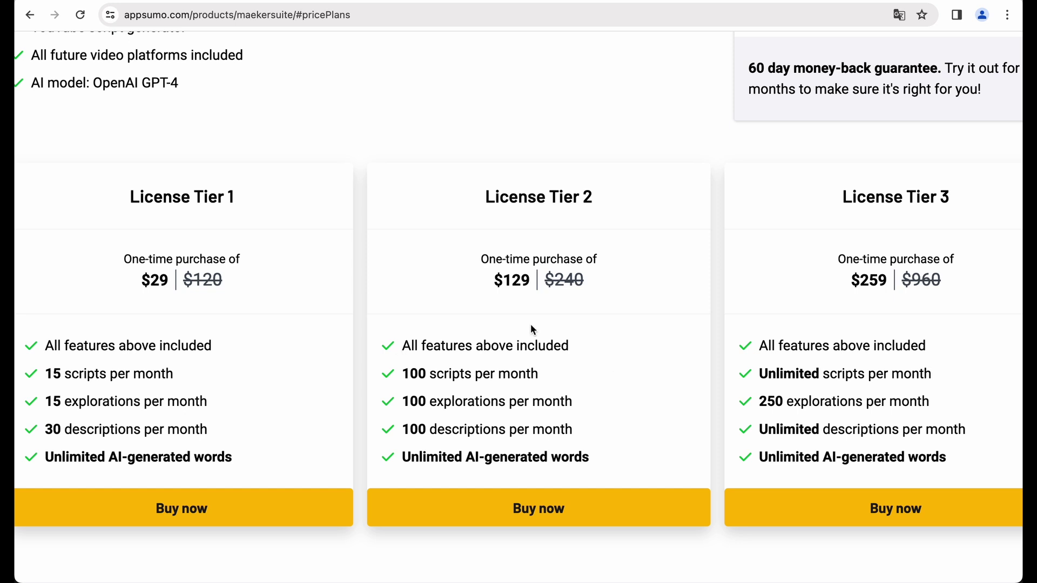
{"action": "left_click_drag", "start_coordinate": [476, 198], "coordinate": [598, 199]}
{"action": "scroll", "coordinate": [702, 289], "scroll_direction": "right", "scroll_amount": 1}
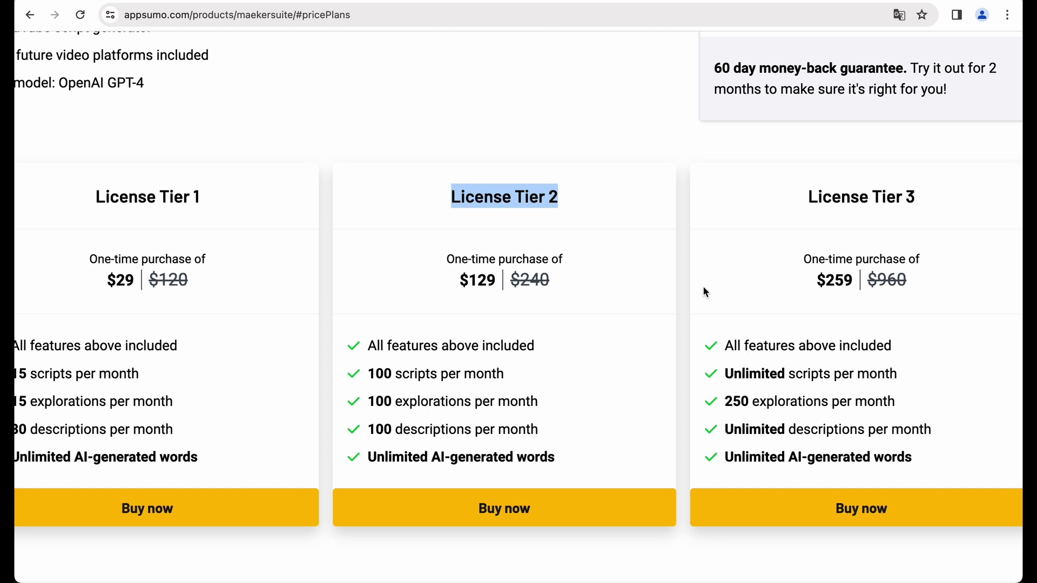
{"action": "scroll", "coordinate": [705, 291], "scroll_direction": "right", "scroll_amount": 1}
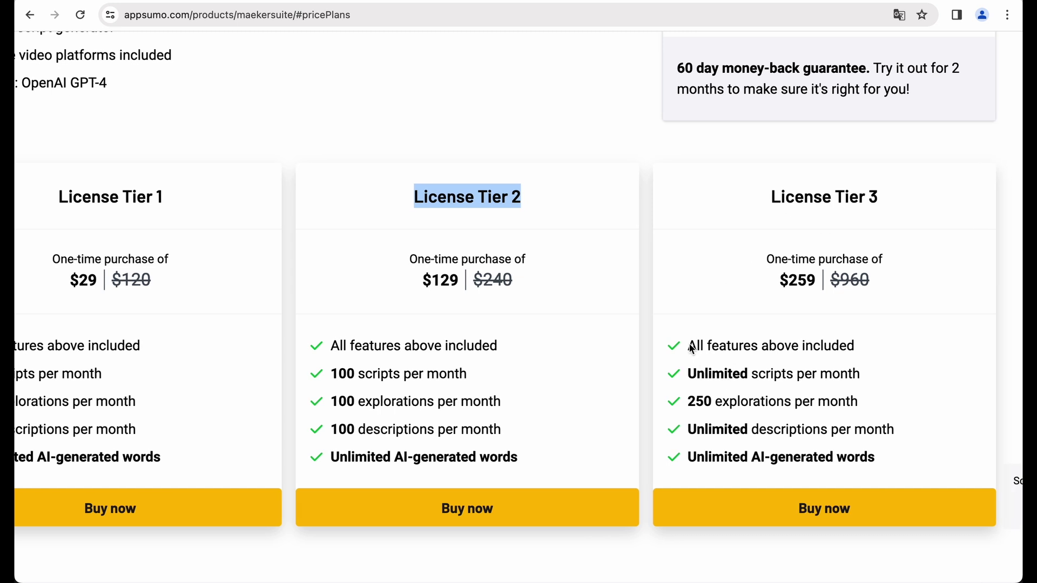
{"action": "left_click_drag", "start_coordinate": [688, 348], "coordinate": [871, 460]}
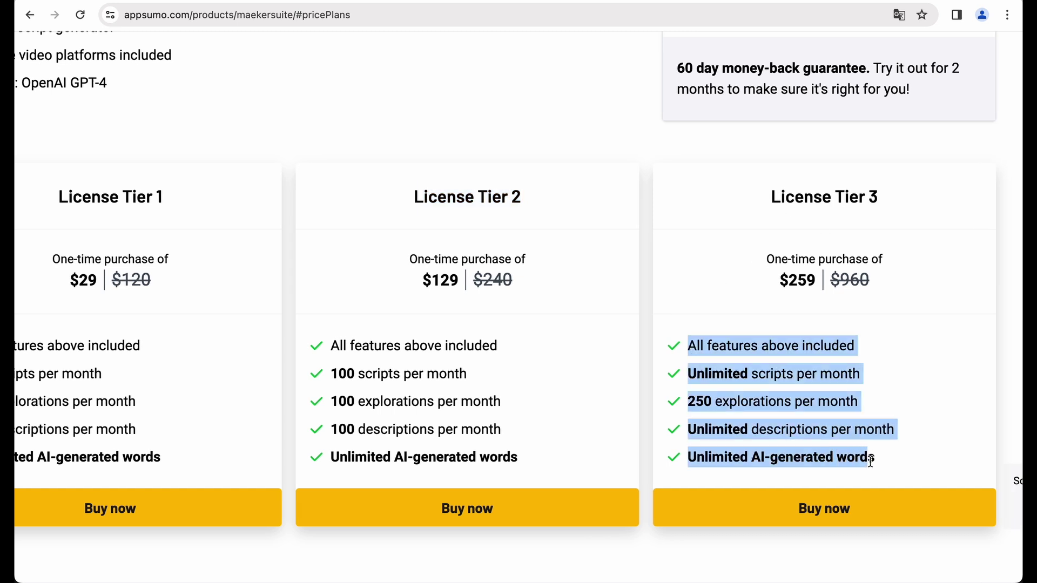
{"action": "left_click", "coordinate": [882, 462]}
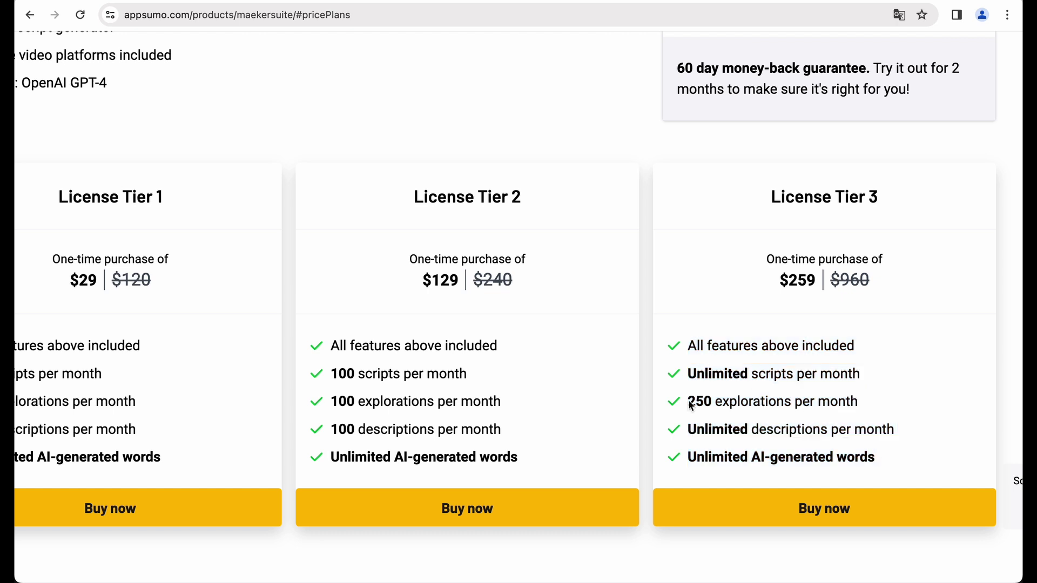
{"action": "left_click_drag", "start_coordinate": [691, 405], "coordinate": [856, 416]}
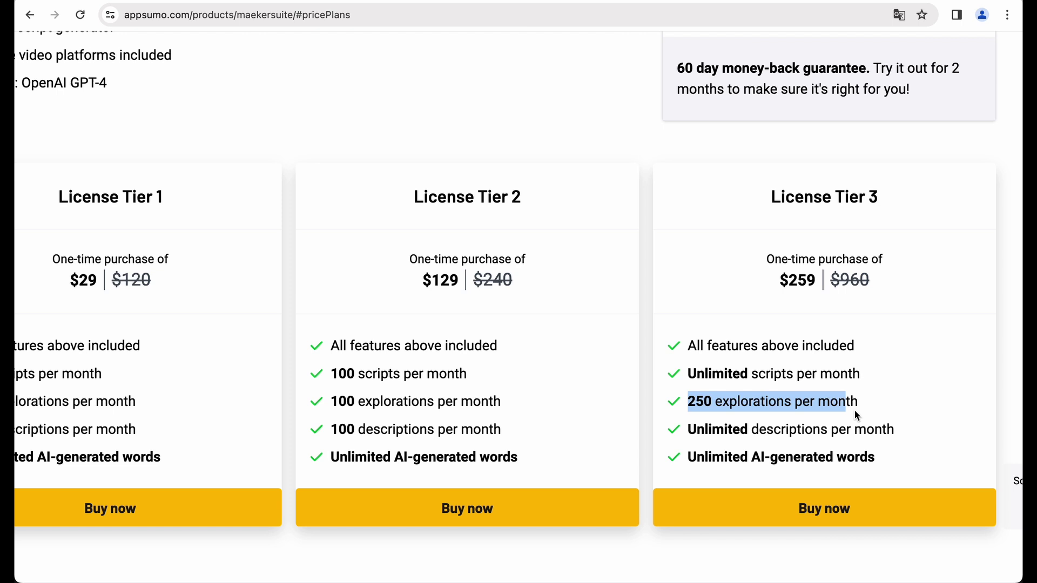
{"action": "scroll", "coordinate": [686, 408], "scroll_direction": "up", "scroll_amount": 5}
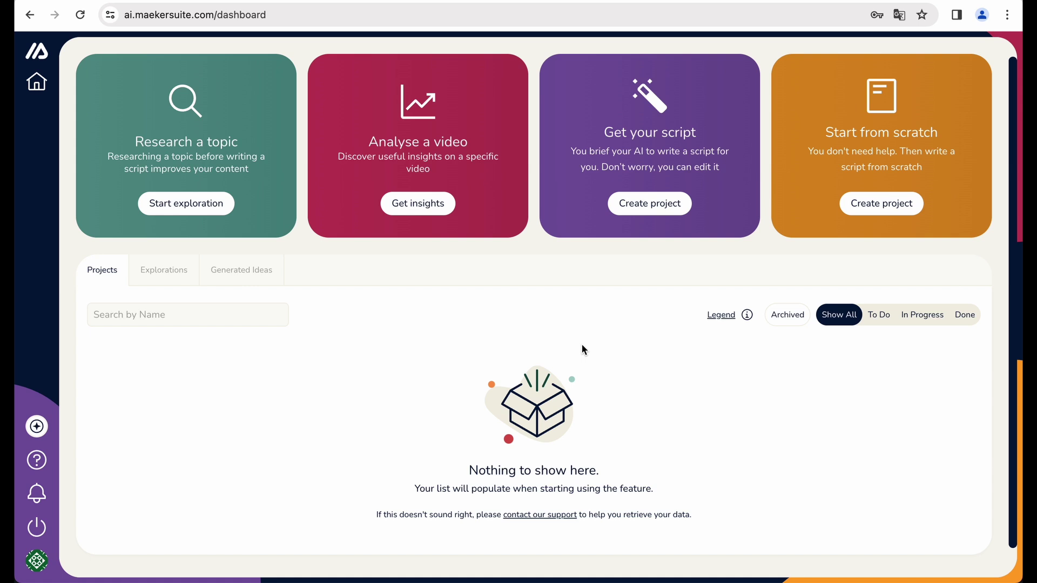
Start a topic exploration for 'build custom gpts' and go back to the dashboard.
{"action": "scroll", "coordinate": [134, 142], "scroll_direction": "up", "scroll_amount": 3}
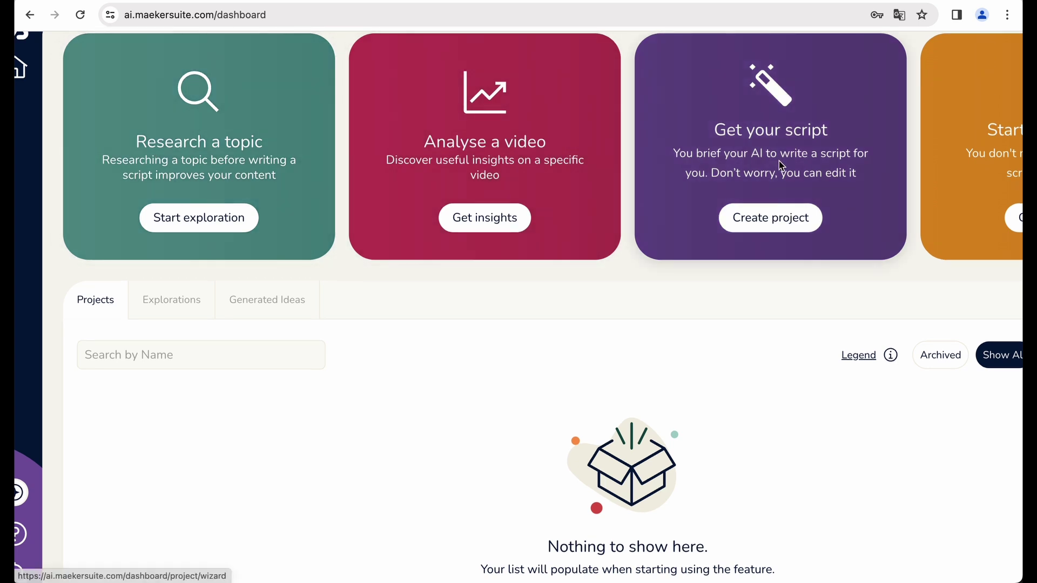
{"action": "scroll", "coordinate": [783, 165], "scroll_direction": "down", "scroll_amount": 3}
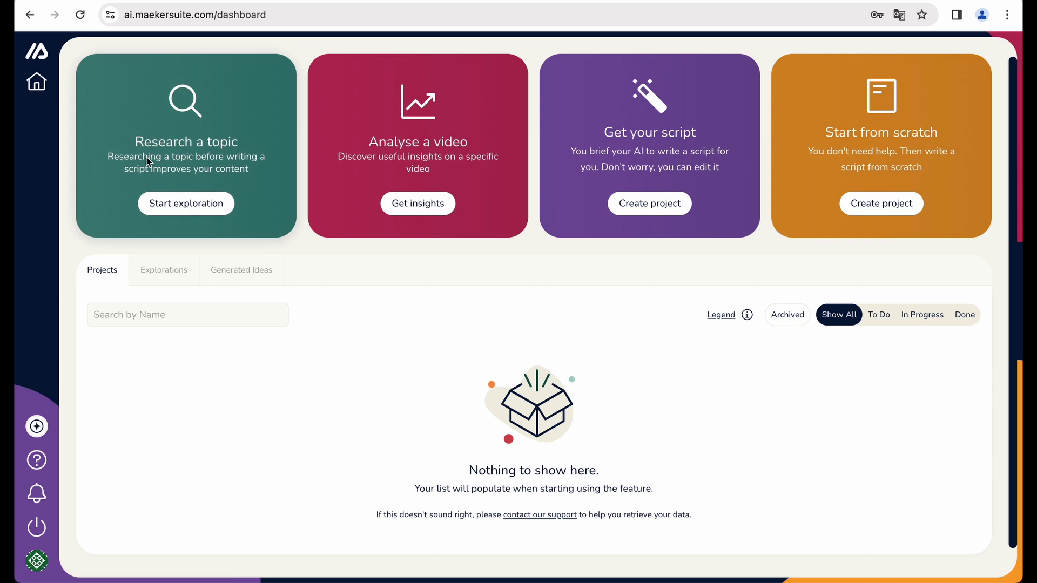
{"action": "left_click", "coordinate": [148, 161]}
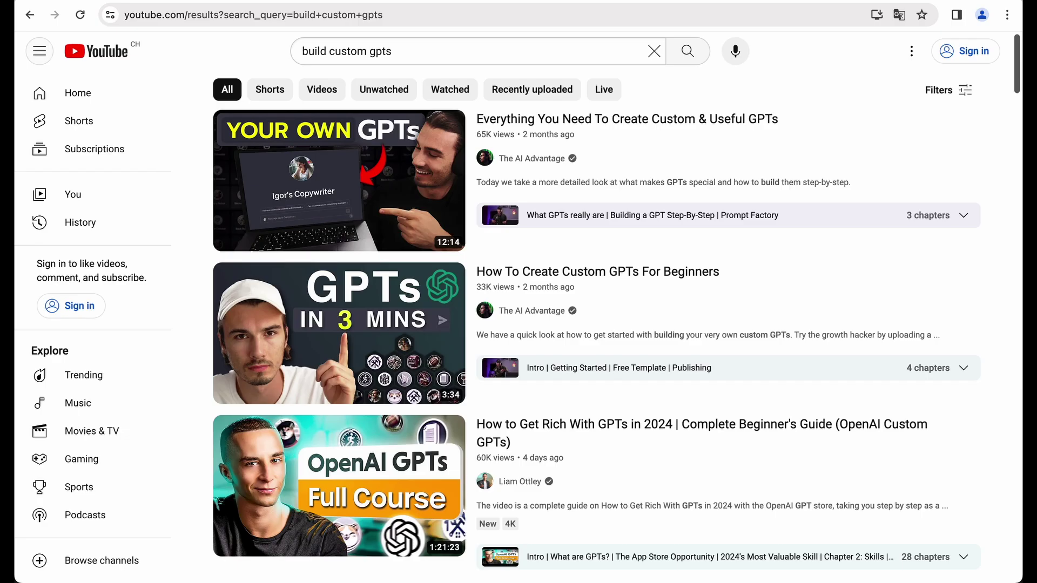
{"action": "triple_click", "coordinate": [435, 50]}
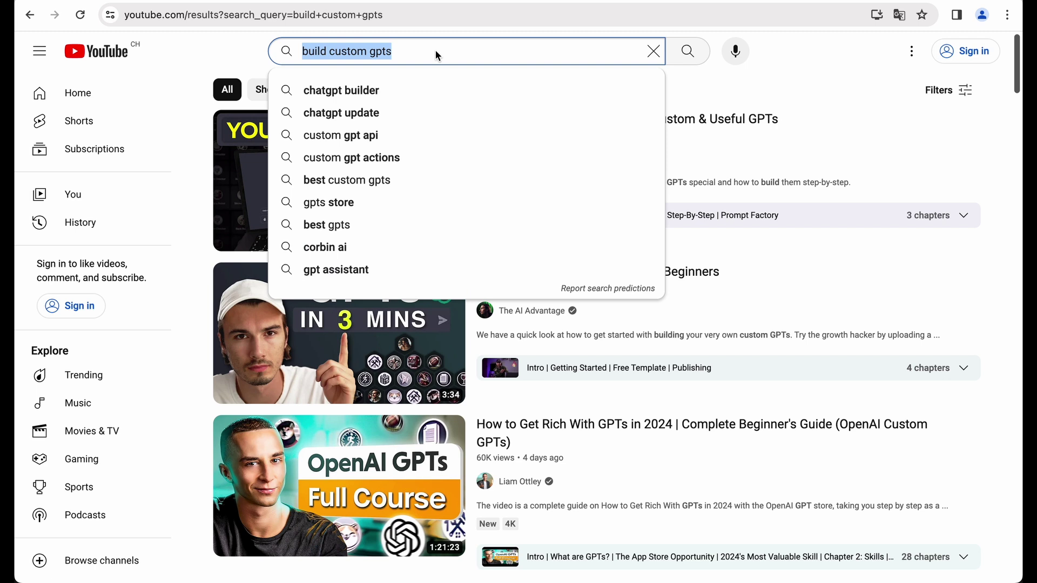
{"action": "left_click", "coordinate": [765, 77]}
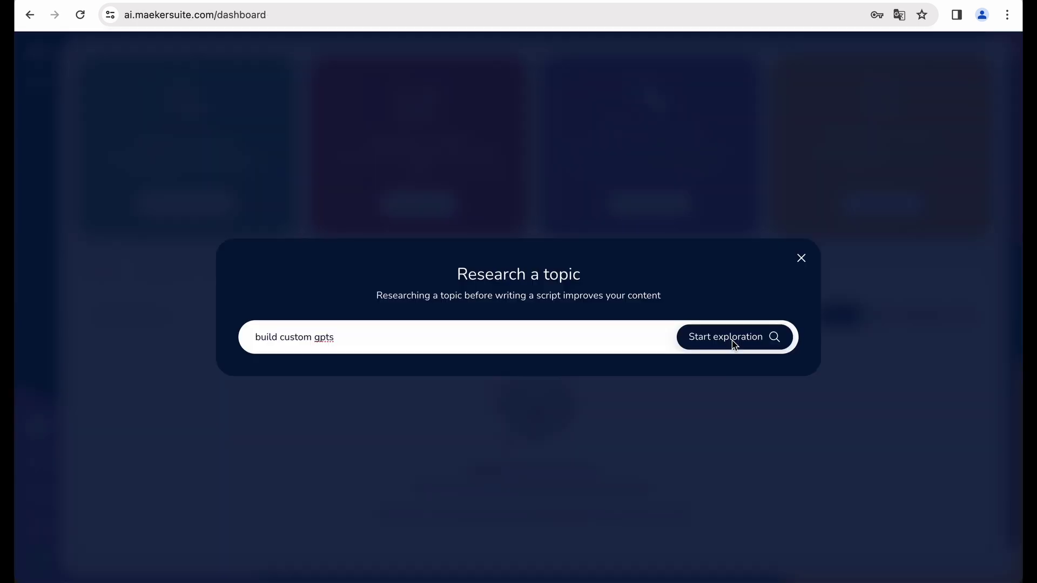
{"action": "left_click", "coordinate": [734, 342]}
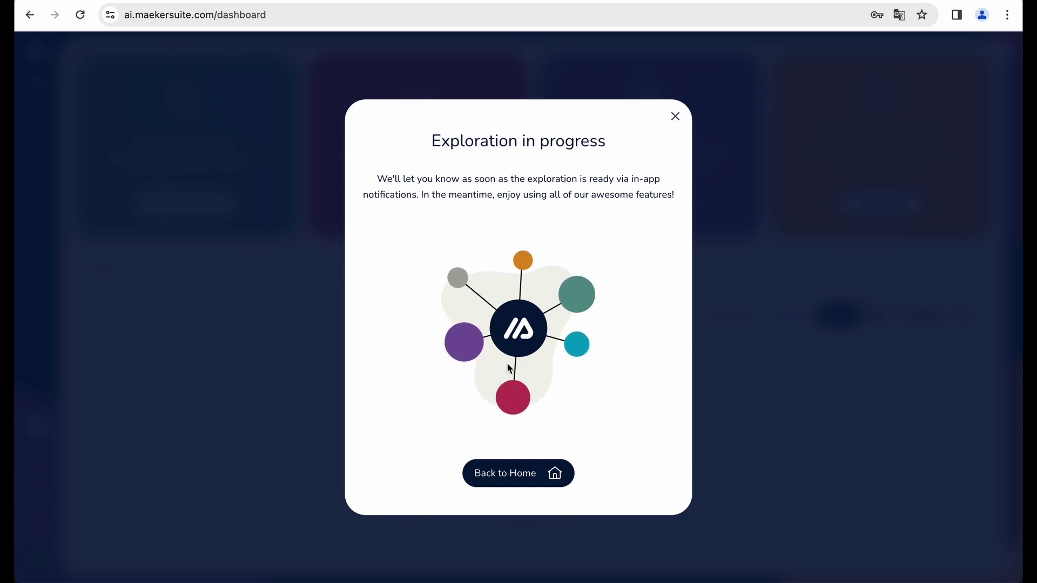
{"action": "left_click", "coordinate": [559, 484]}
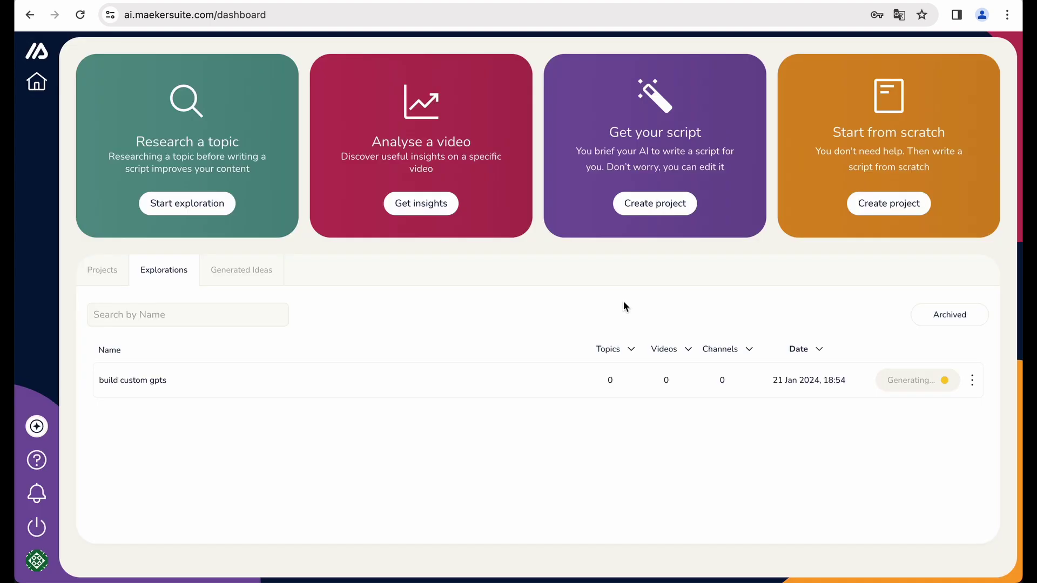
Get insights for the YouTube video 'Everything You Need To Create Custom & Useful GPTs' from its URL.
{"action": "left_click", "coordinate": [448, 160]}
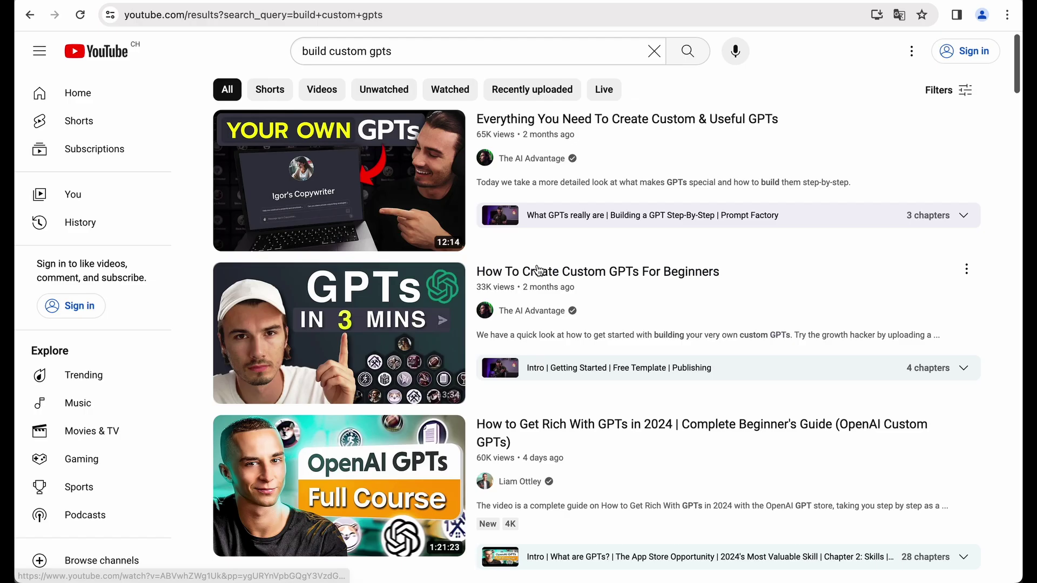
{"action": "mouse_move", "coordinate": [634, 235]}
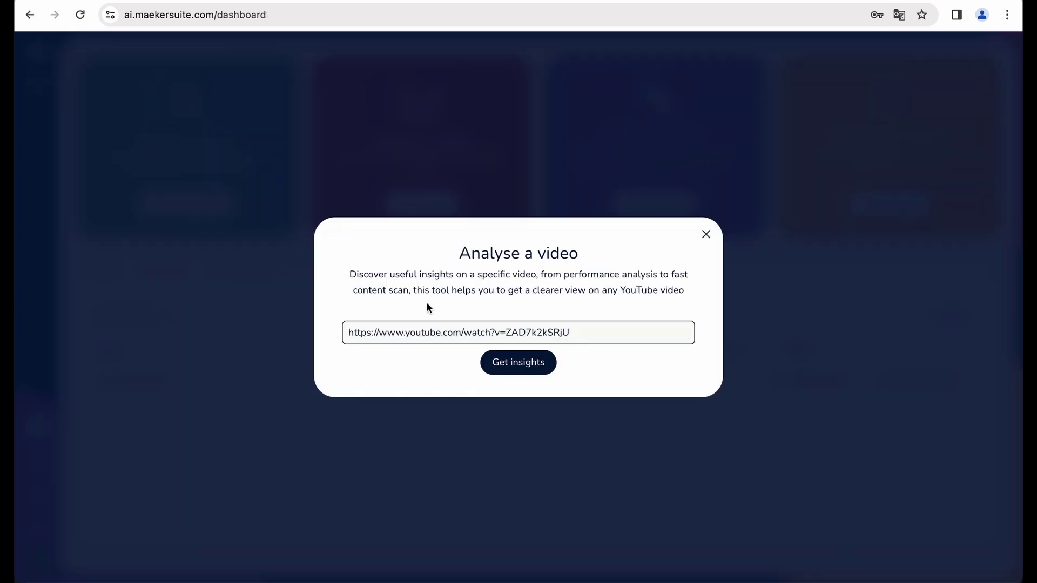
{"action": "left_click", "coordinate": [516, 363]}
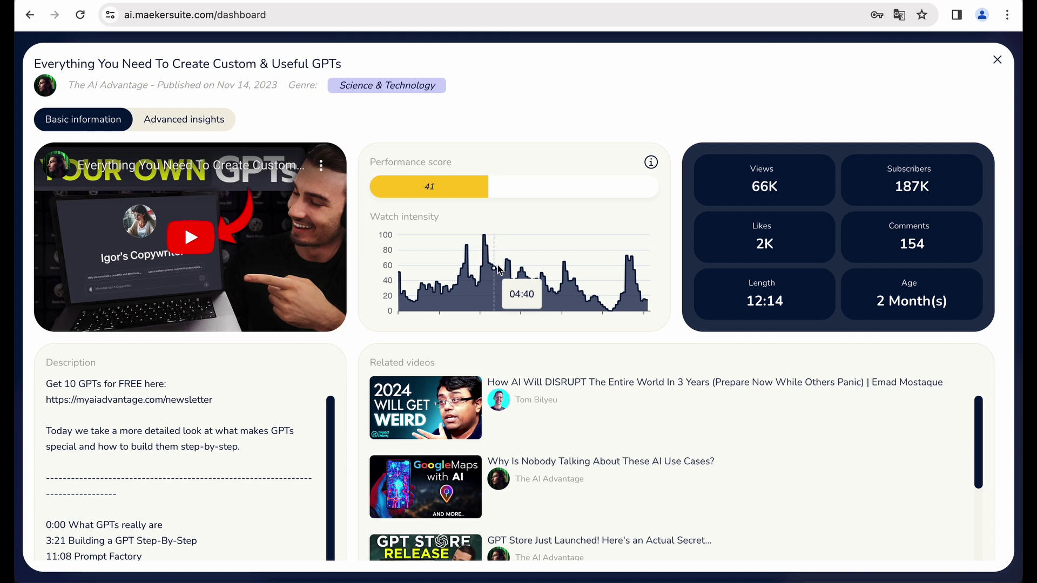
{"action": "scroll", "coordinate": [505, 221], "scroll_direction": "up", "scroll_amount": 5}
{"action": "mouse_move", "coordinate": [651, 162]}
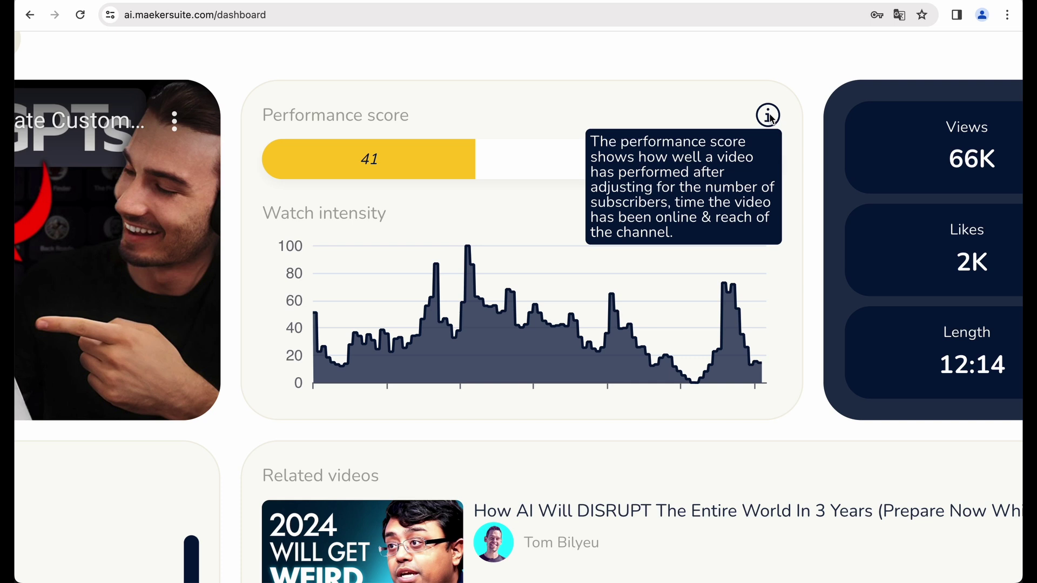
{"action": "key", "text": "ctrl+0"}
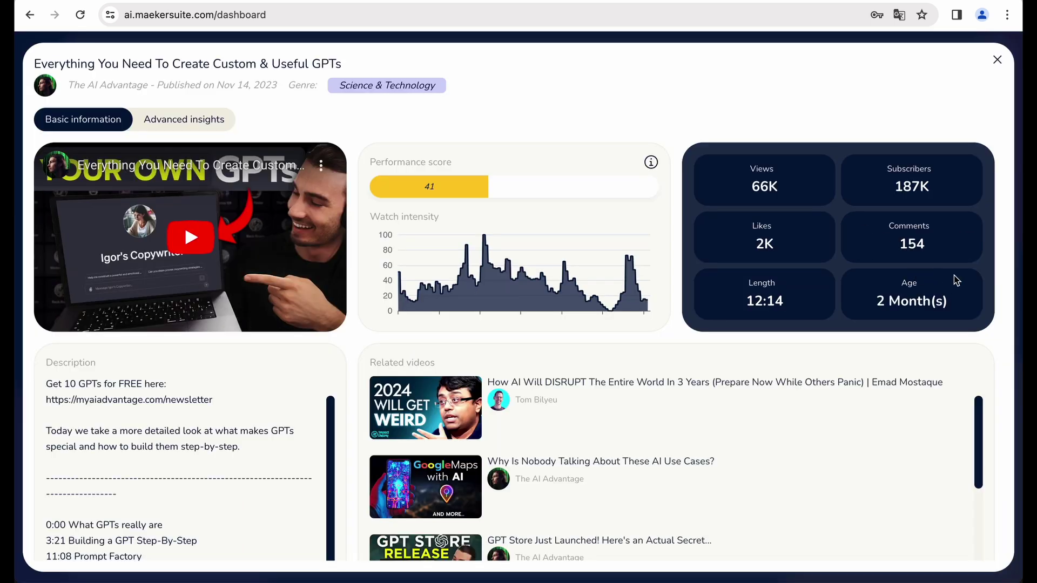
{"action": "scroll", "coordinate": [956, 282], "scroll_direction": "up", "scroll_amount": 5}
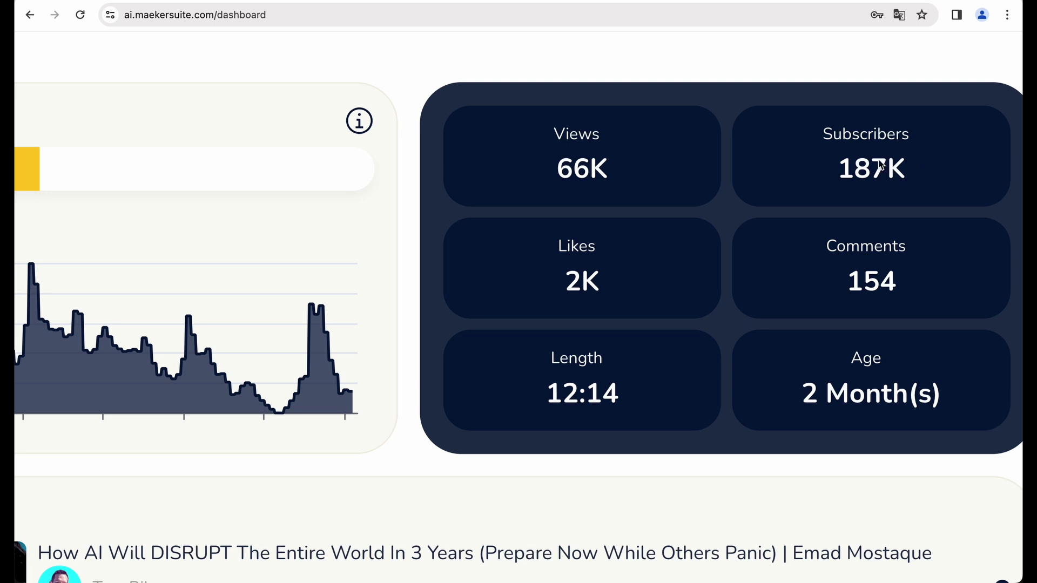
{"action": "scroll", "coordinate": [666, 275], "scroll_direction": "down", "scroll_amount": 5}
{"action": "scroll", "coordinate": [628, 120], "scroll_direction": "down", "scroll_amount": 3}
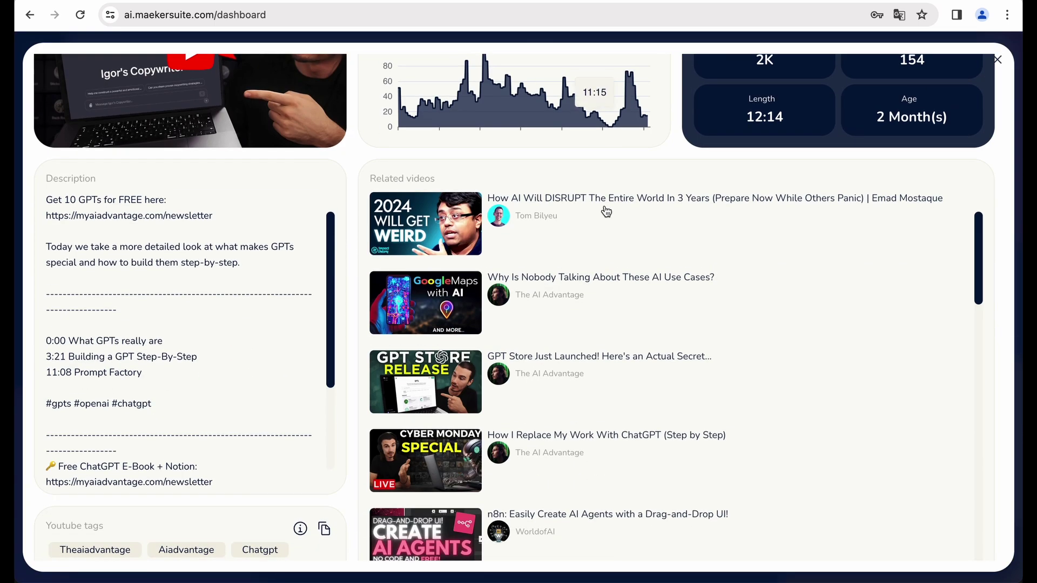
{"action": "scroll", "coordinate": [70, 297], "scroll_direction": "down", "scroll_amount": 3}
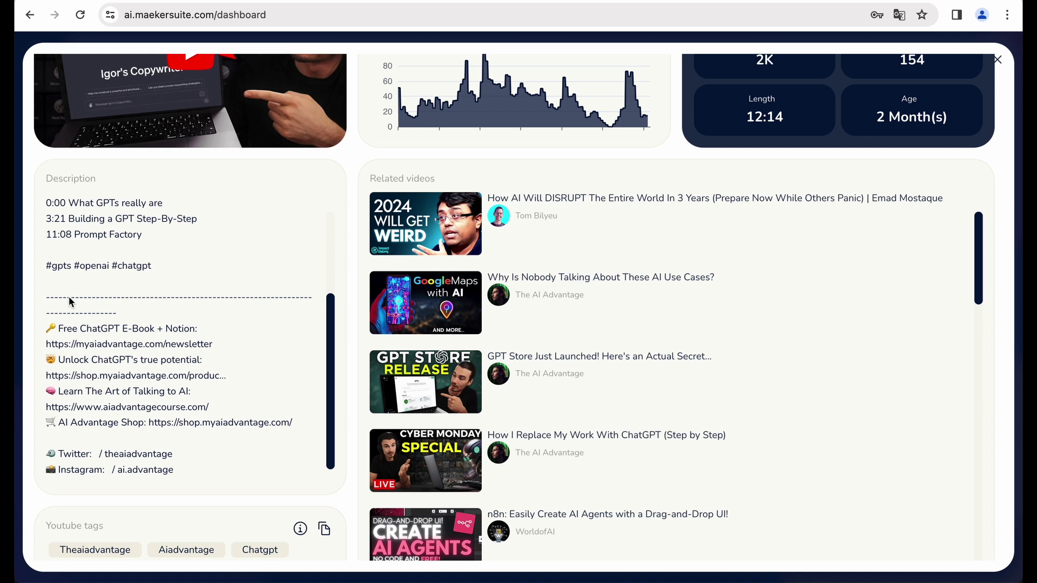
{"action": "scroll", "coordinate": [69, 296], "scroll_direction": "up", "scroll_amount": 3}
{"action": "scroll", "coordinate": [69, 297], "scroll_direction": "up", "scroll_amount": 4}
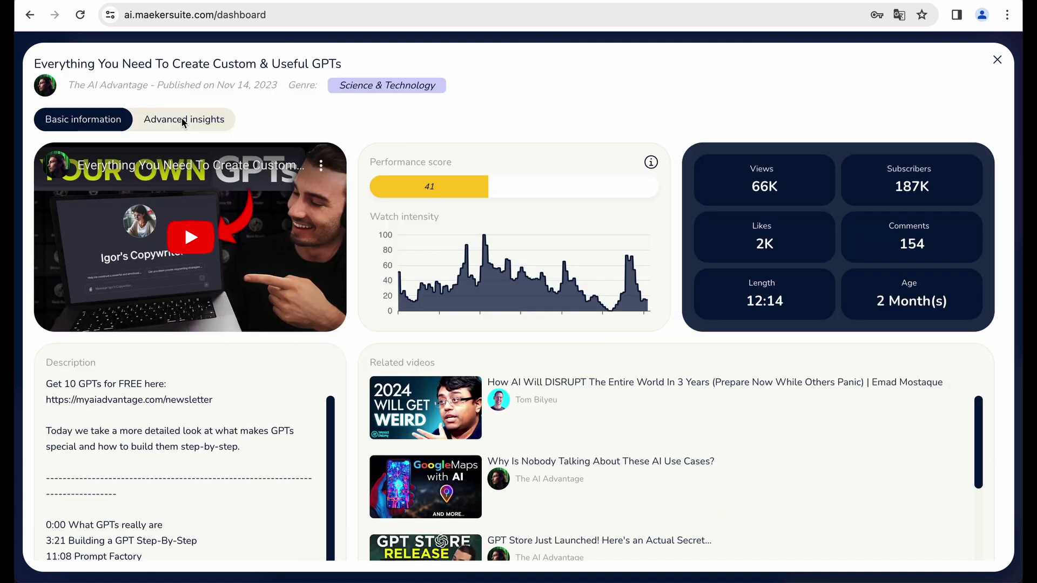
{"action": "scroll", "coordinate": [182, 118], "scroll_direction": "up", "scroll_amount": 5}
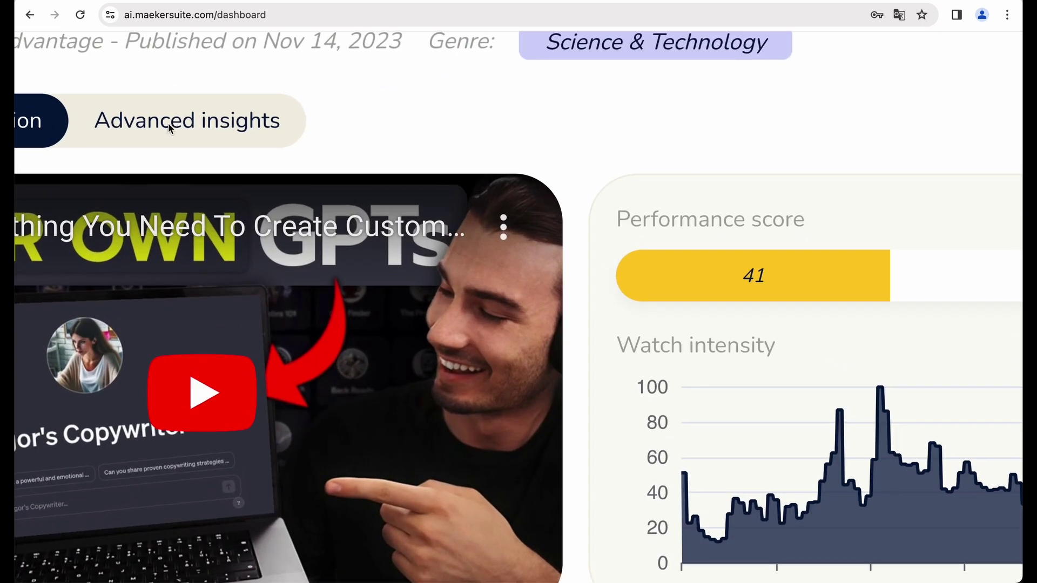
{"action": "left_click", "coordinate": [169, 128]}
{"action": "scroll", "coordinate": [168, 128], "scroll_direction": "down", "scroll_amount": 5}
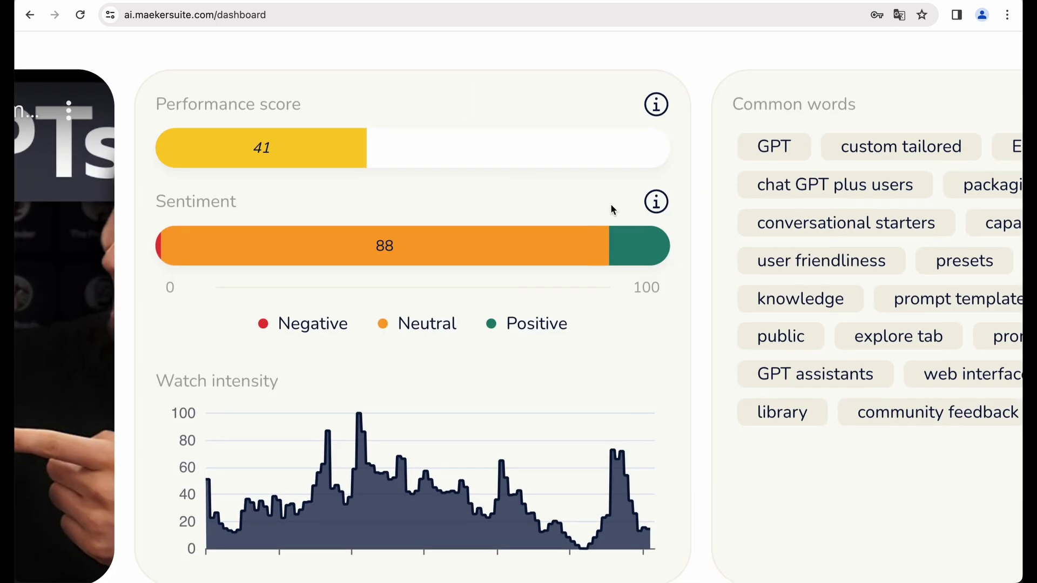
{"action": "mouse_move", "coordinate": [656, 203]}
{"action": "left_click_drag", "start_coordinate": [254, 155], "coordinate": [281, 150]}
{"action": "mouse_move", "coordinate": [658, 111]}
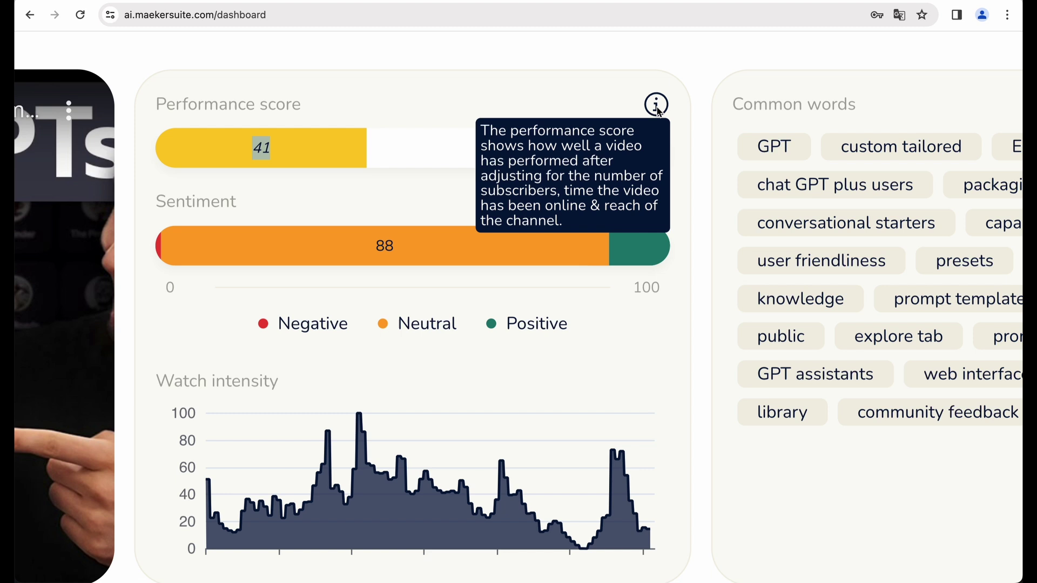
{"action": "left_click", "coordinate": [588, 100]}
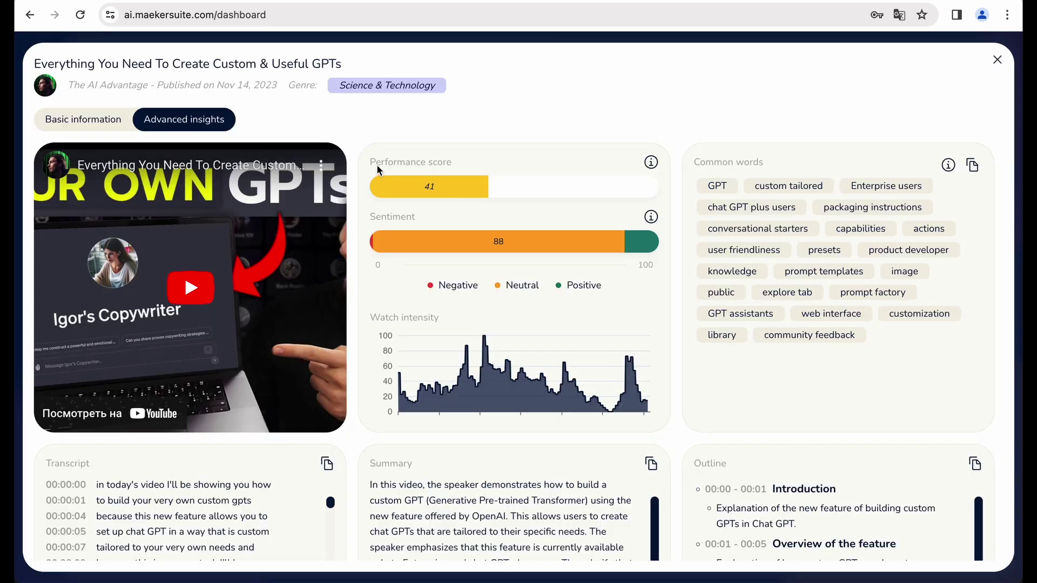
{"action": "left_click_drag", "start_coordinate": [377, 165], "coordinate": [515, 190]}
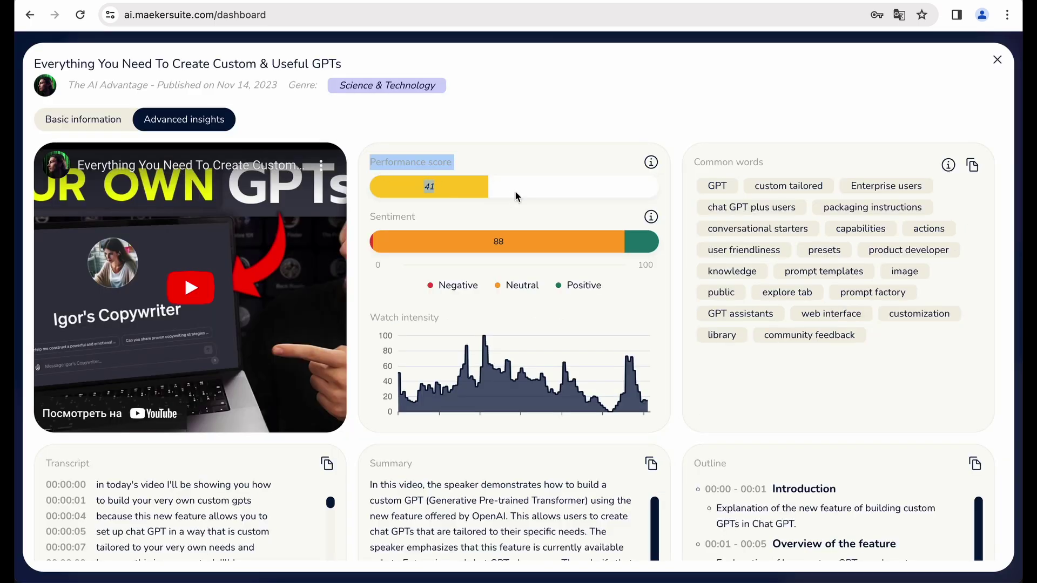
{"action": "left_click", "coordinate": [446, 164]}
{"action": "triple_click", "coordinate": [402, 161]}
{"action": "left_click", "coordinate": [424, 161]}
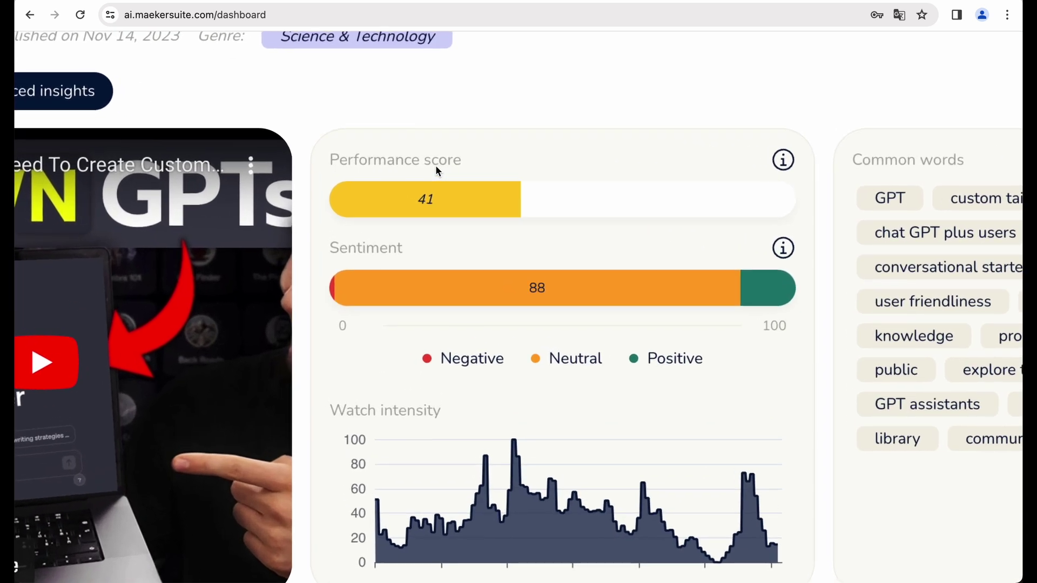
{"action": "scroll", "coordinate": [432, 156], "scroll_direction": "down", "scroll_amount": 3}
{"action": "scroll", "coordinate": [180, 354], "scroll_direction": "down", "scroll_amount": 3}
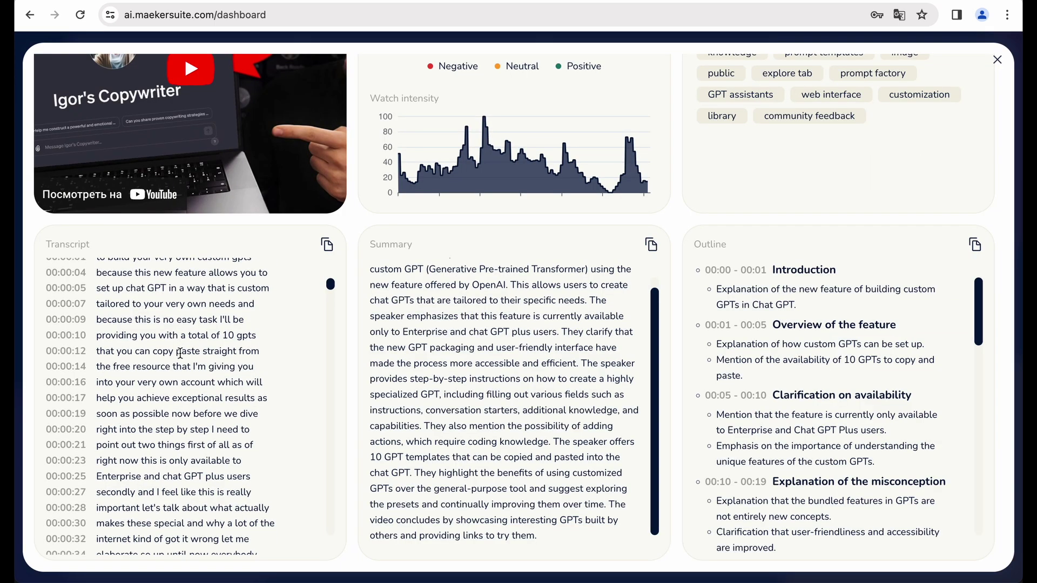
{"action": "scroll", "coordinate": [541, 358], "scroll_direction": "up", "scroll_amount": 1}
{"action": "scroll", "coordinate": [541, 358], "scroll_direction": "down", "scroll_amount": 1}
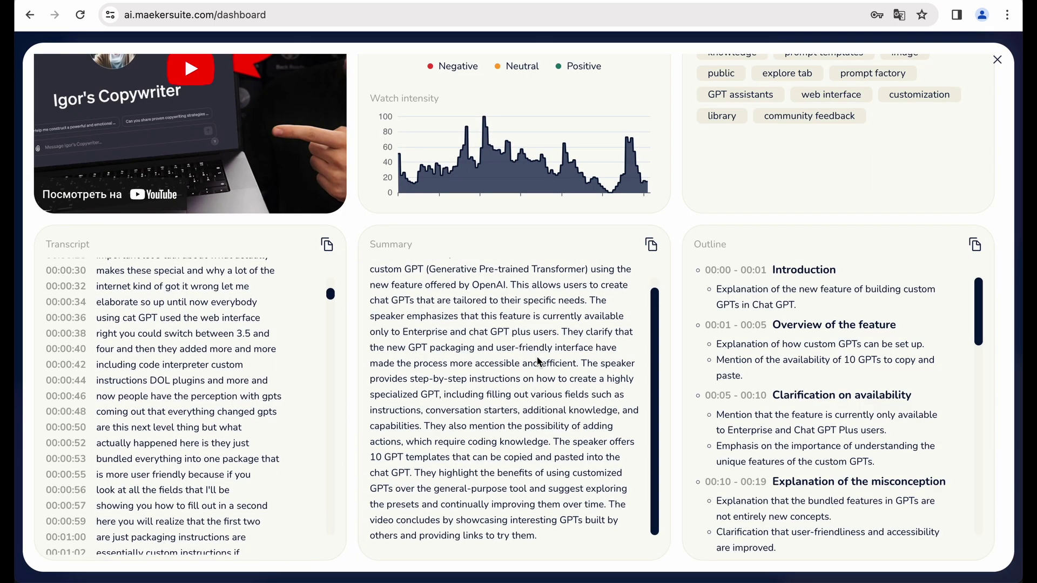
{"action": "scroll", "coordinate": [872, 354], "scroll_direction": "down", "scroll_amount": 3}
{"action": "scroll", "coordinate": [873, 354], "scroll_direction": "down", "scroll_amount": 10}
{"action": "scroll", "coordinate": [480, 97], "scroll_direction": "up", "scroll_amount": 5}
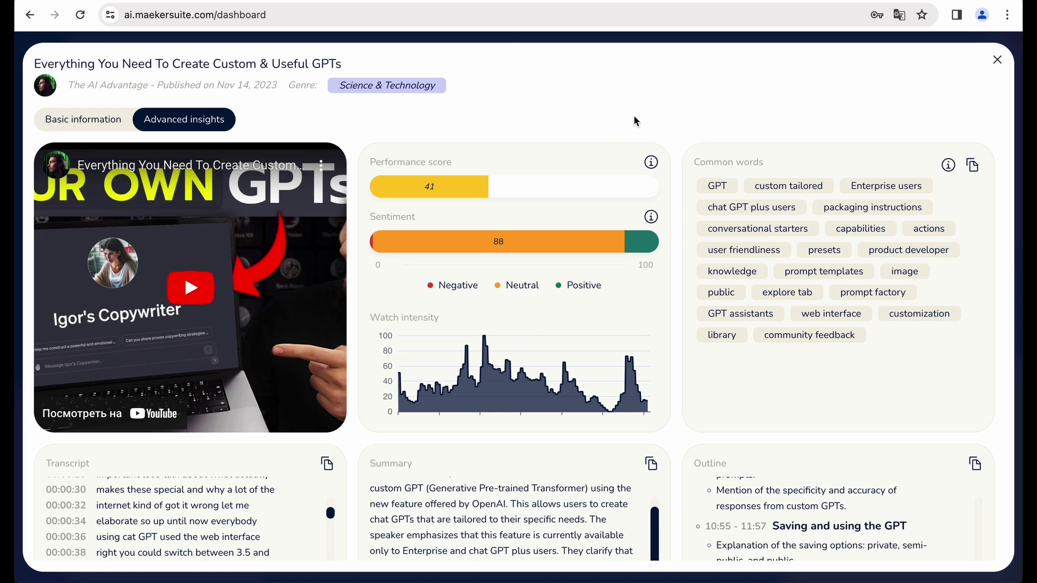
Close the video insights and open the build custom gpts exploration report.
{"action": "key", "text": "Escape"}
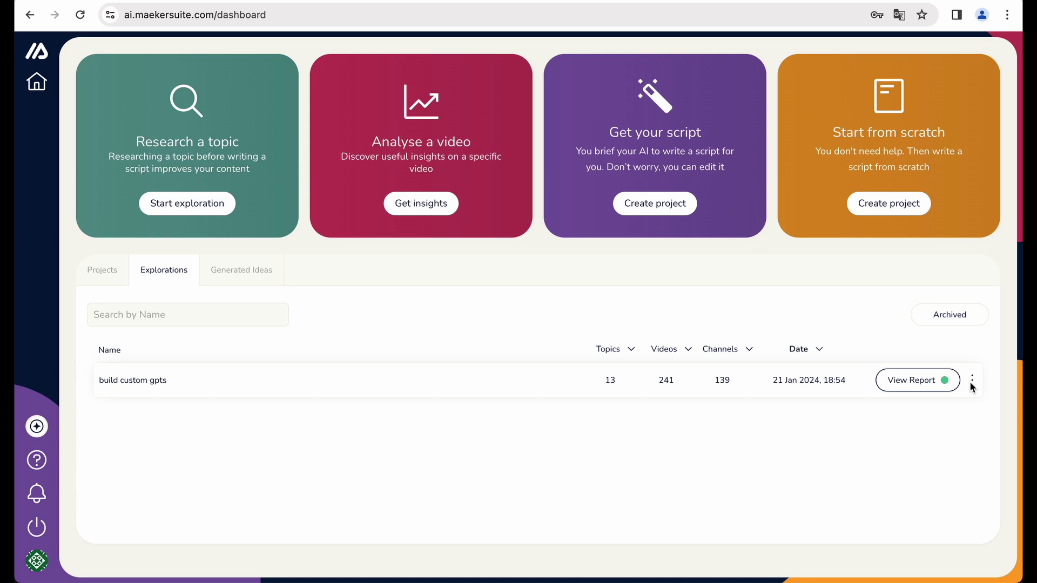
{"action": "scroll", "coordinate": [972, 387], "scroll_direction": "up", "scroll_amount": 5}
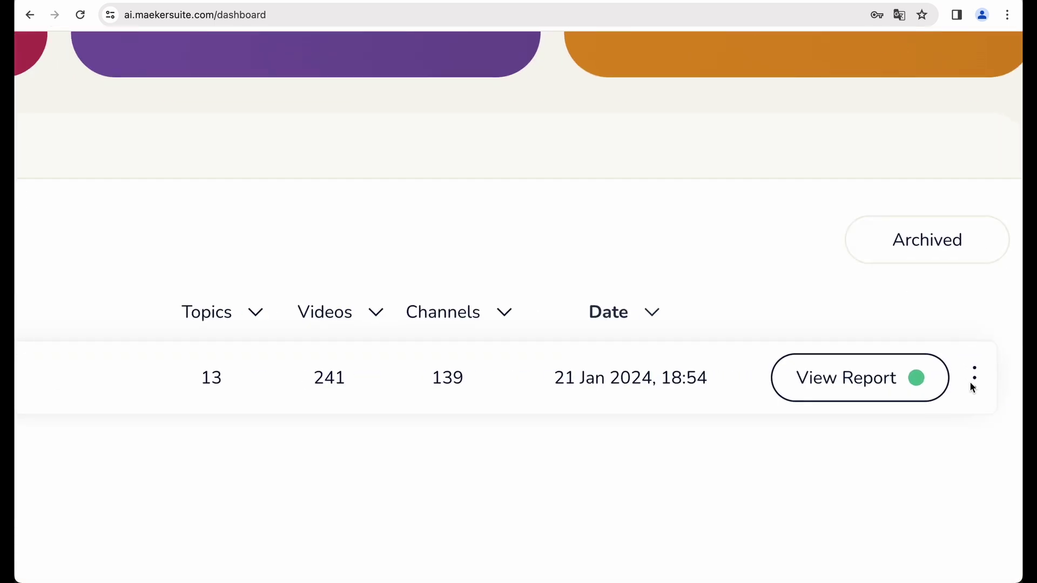
{"action": "left_click", "coordinate": [839, 381]}
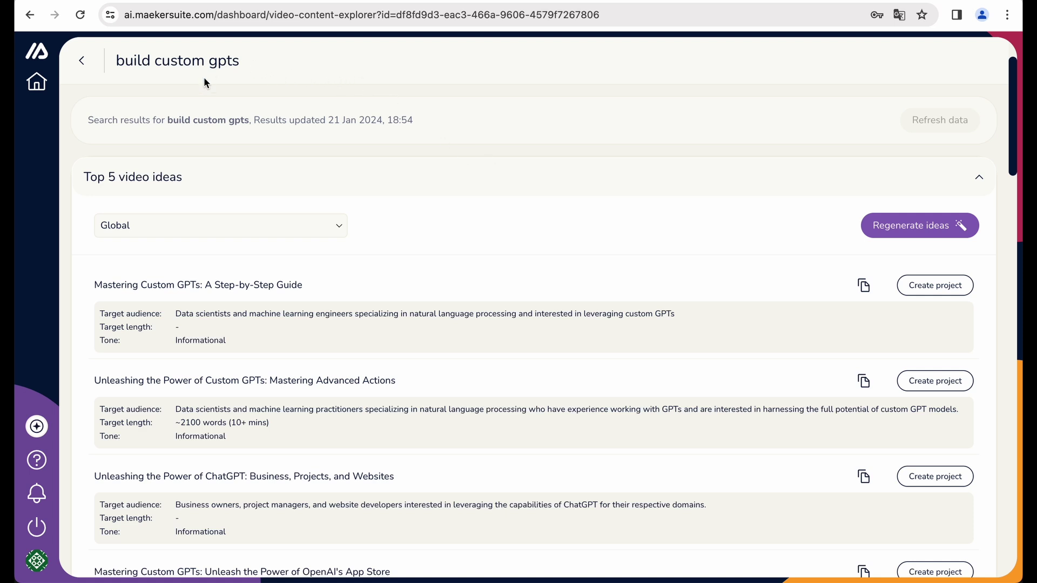
Switch the video ideas topic from Global to Building Custom GPTs.
{"action": "scroll", "coordinate": [312, 146], "scroll_direction": "down", "scroll_amount": 2}
{"action": "left_click", "coordinate": [312, 146]}
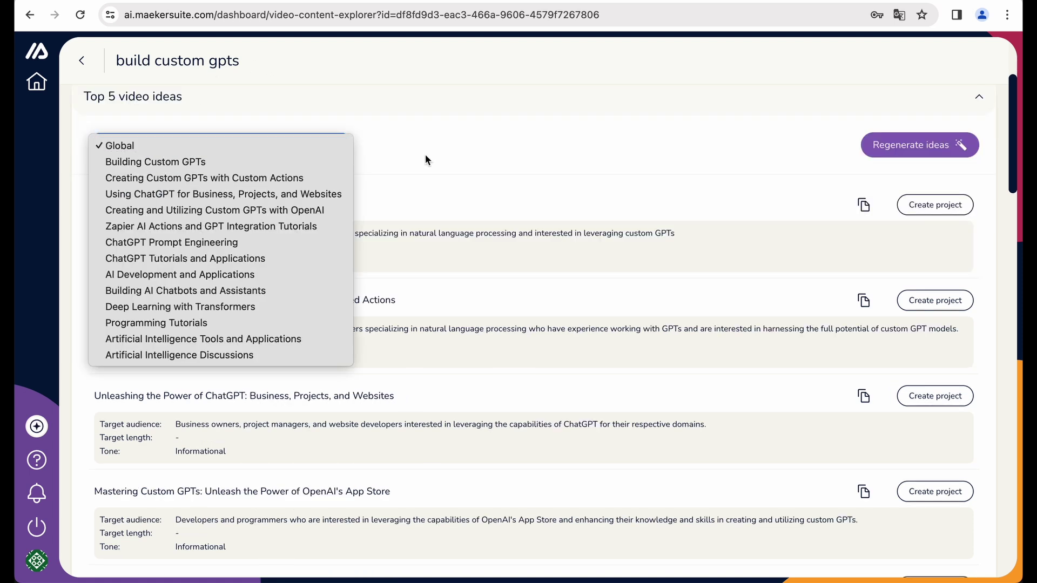
{"action": "scroll", "coordinate": [170, 160], "scroll_direction": "up", "scroll_amount": 5}
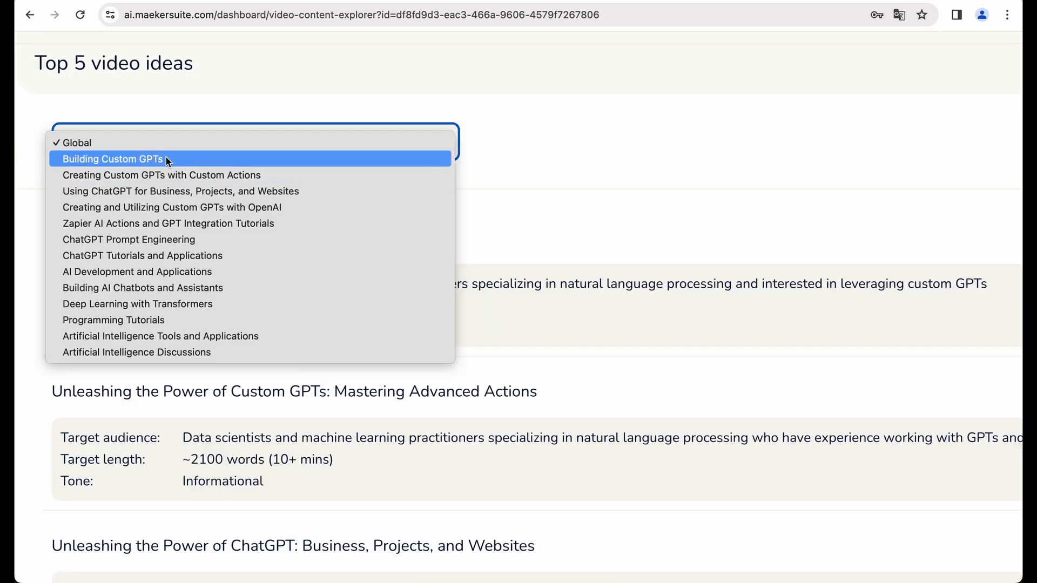
{"action": "left_click", "coordinate": [168, 158]}
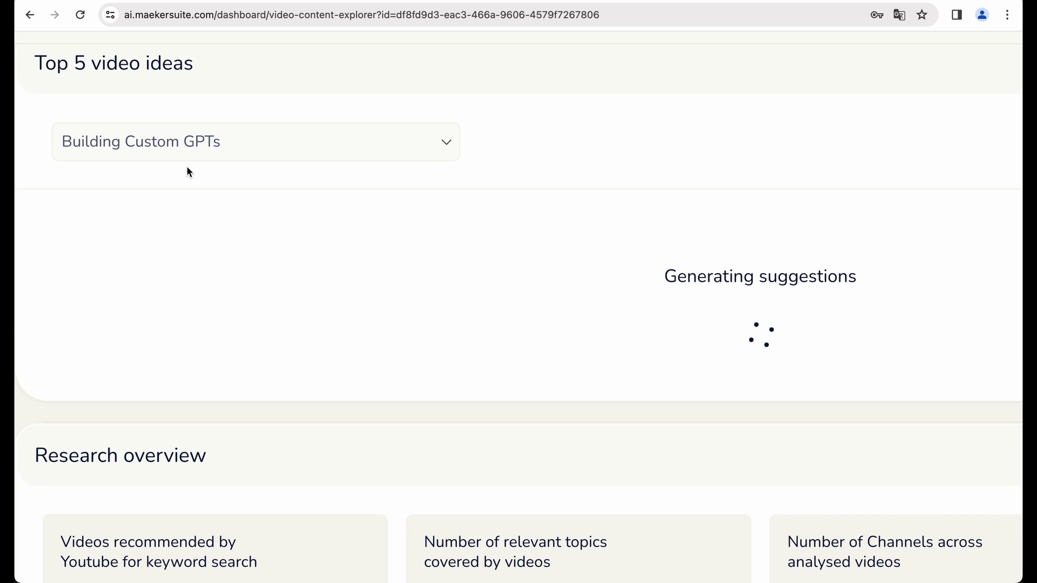
{"action": "scroll", "coordinate": [310, 196], "scroll_direction": "down", "scroll_amount": 5}
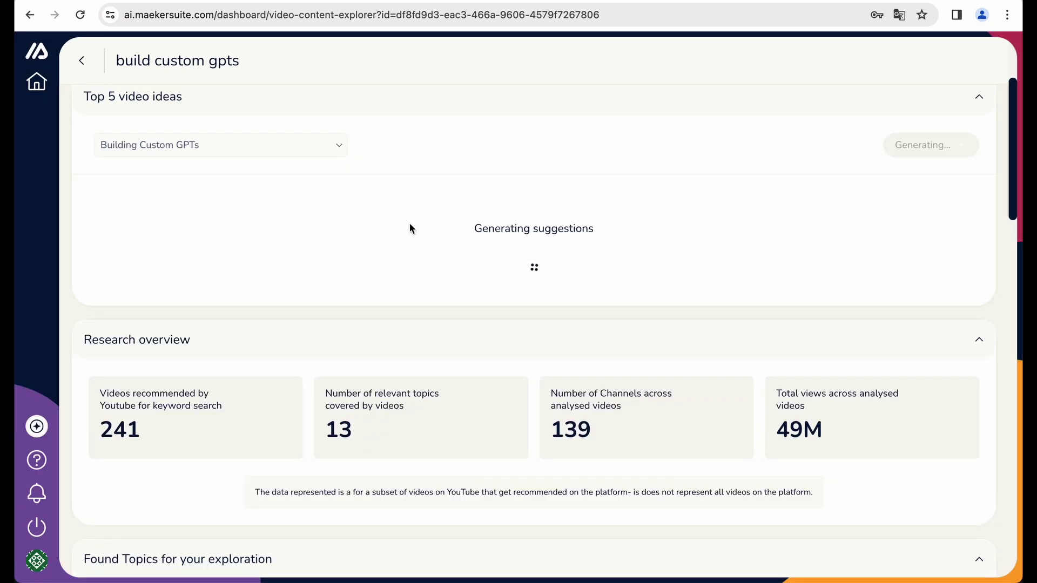
{"action": "scroll", "coordinate": [324, 328], "scroll_direction": "up", "scroll_amount": 1}
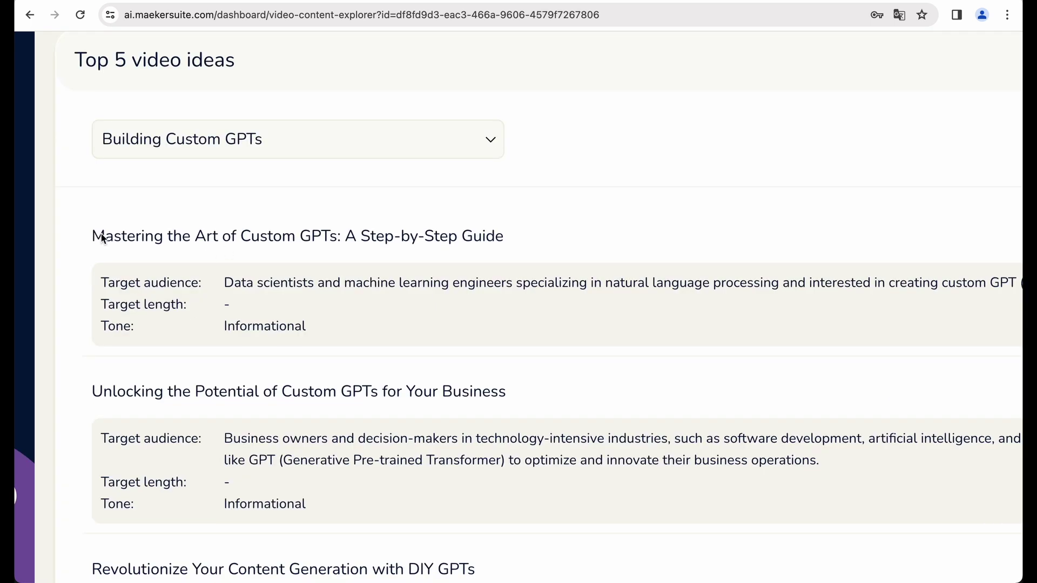
Highlight the ideas' titles and target audiences, including the DIY GPTs idea.
{"action": "left_click_drag", "start_coordinate": [95, 237], "coordinate": [474, 241]}
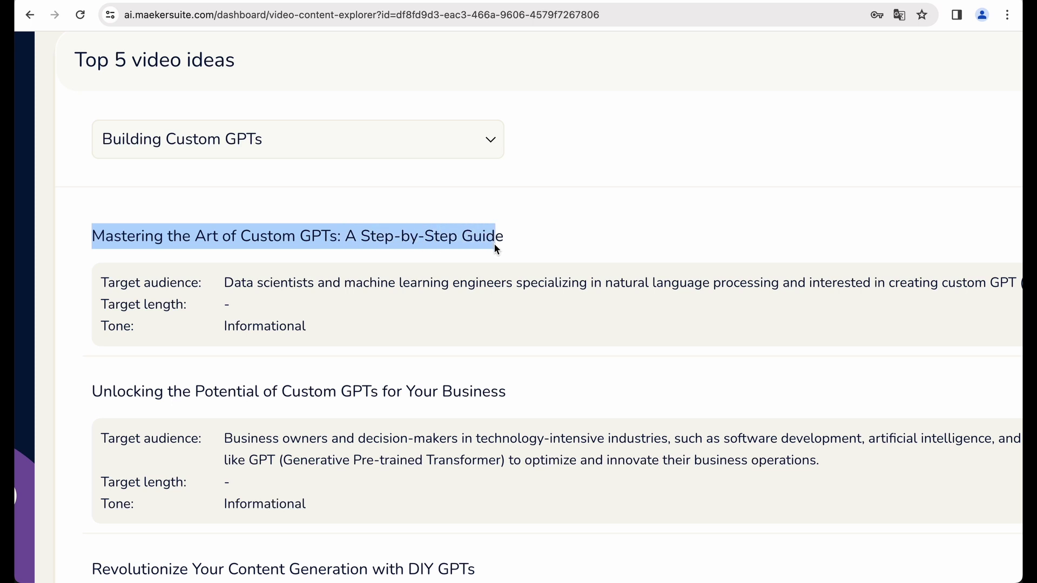
{"action": "left_click", "coordinate": [120, 286]}
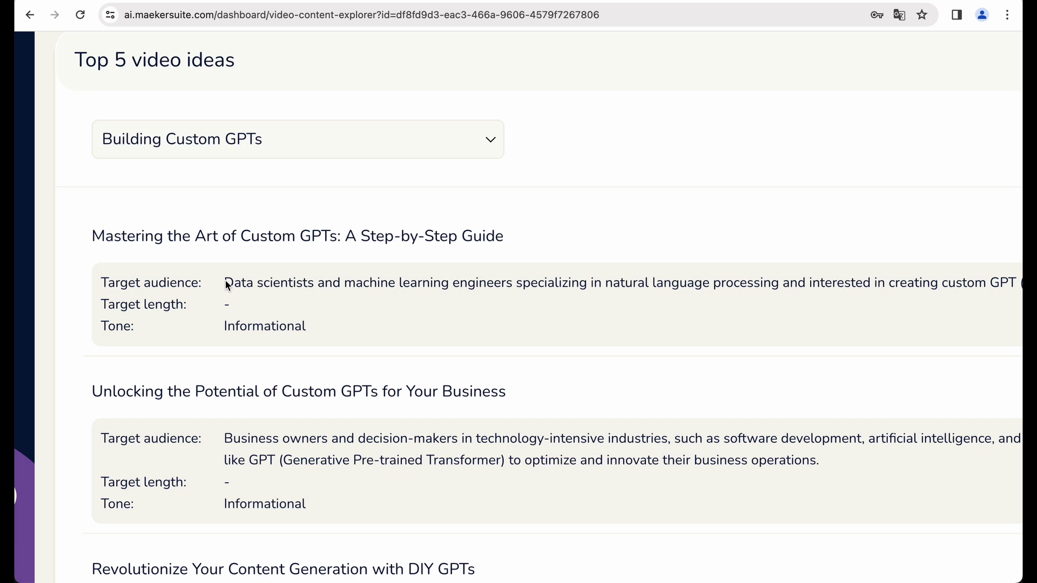
{"action": "left_click_drag", "start_coordinate": [225, 282], "coordinate": [387, 284]}
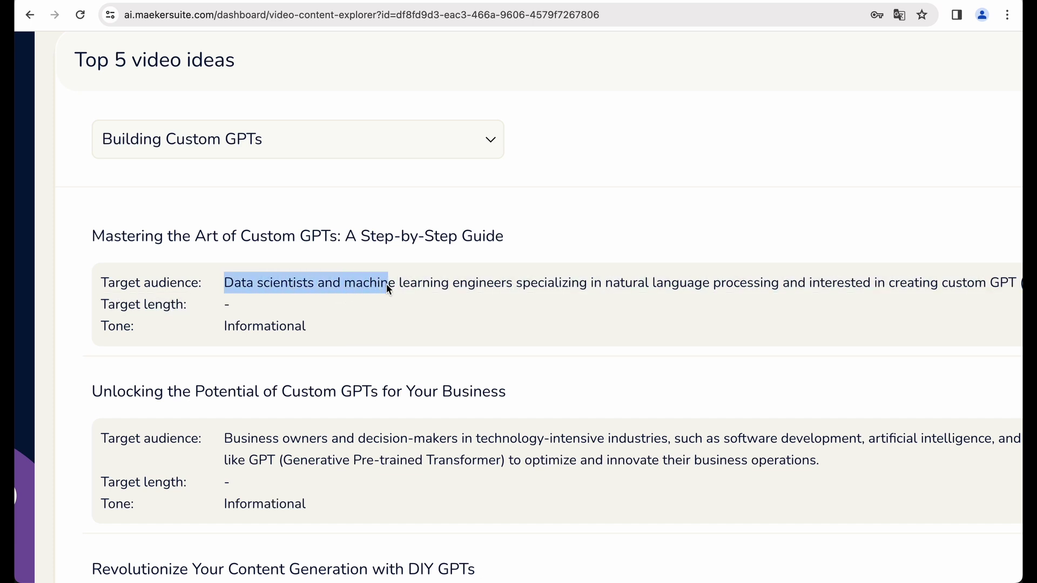
{"action": "left_click", "coordinate": [458, 286]}
{"action": "scroll", "coordinate": [251, 312], "scroll_direction": "down", "scroll_amount": 3}
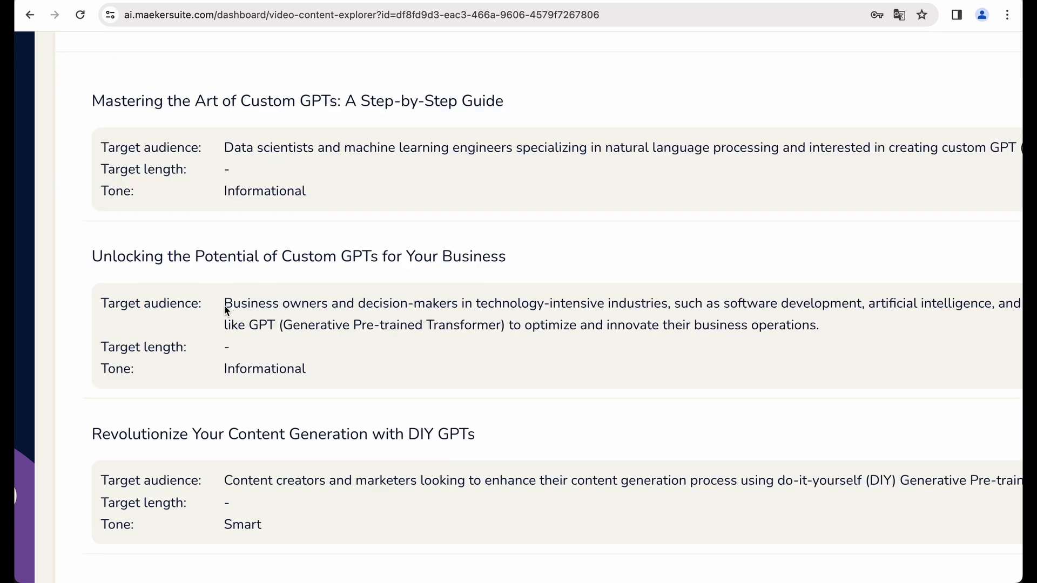
{"action": "left_click_drag", "start_coordinate": [224, 306], "coordinate": [296, 306]}
{"action": "scroll", "coordinate": [375, 309], "scroll_direction": "down", "scroll_amount": 3}
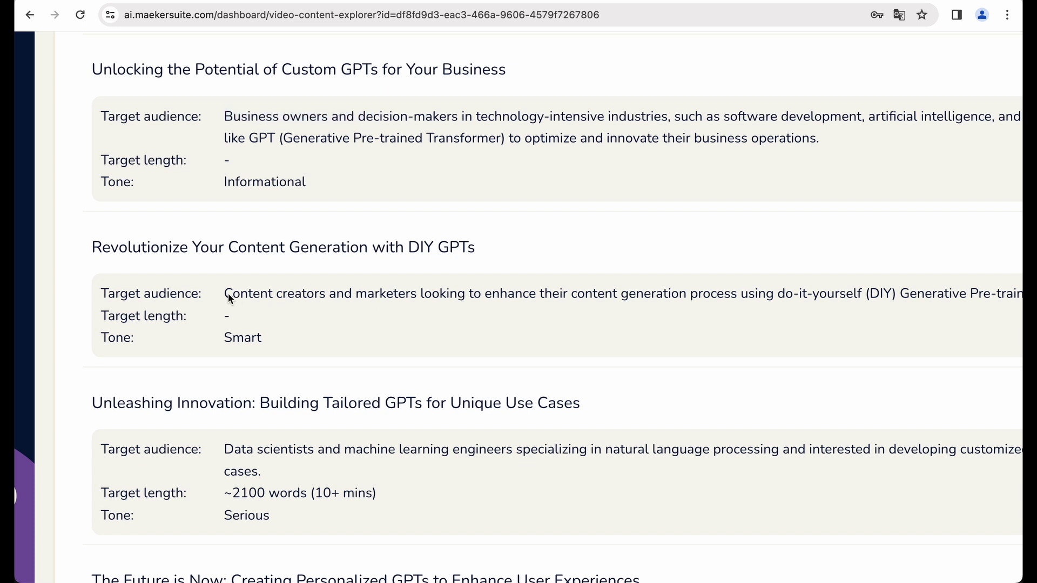
{"action": "left_click_drag", "start_coordinate": [225, 295], "coordinate": [447, 296]}
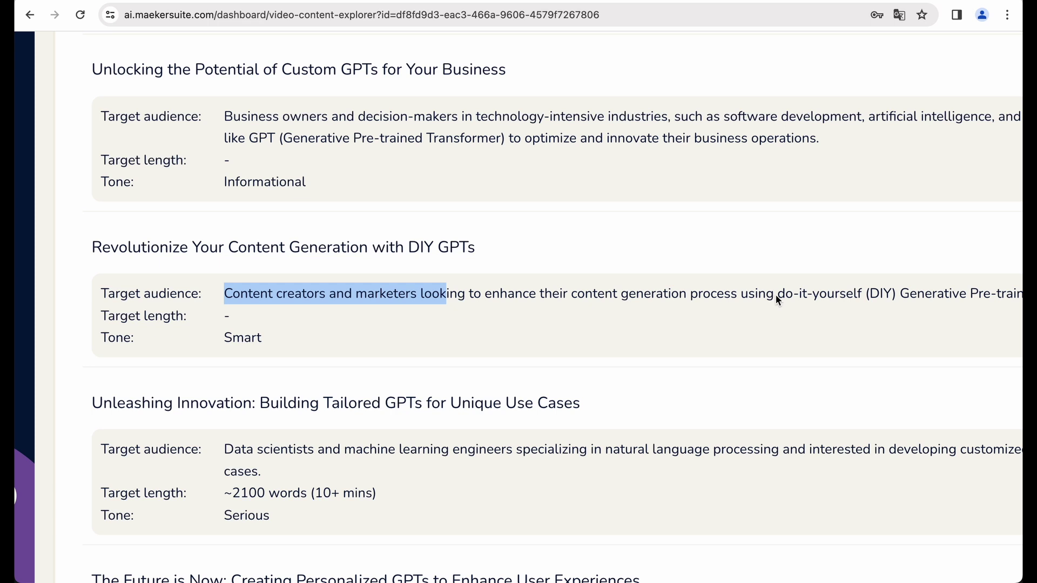
{"action": "scroll", "coordinate": [776, 294], "scroll_direction": "right", "scroll_amount": 5}
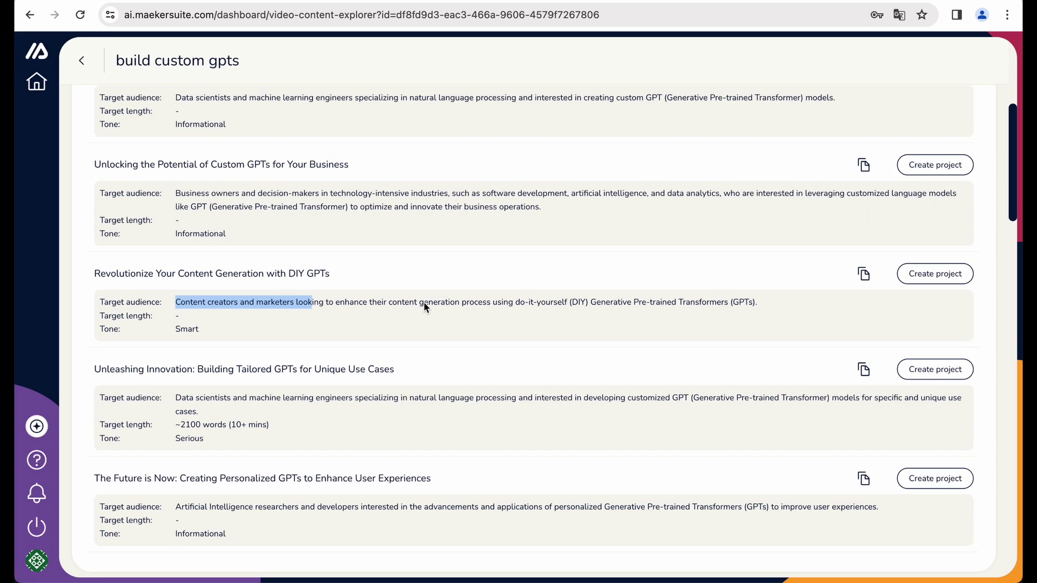
Create a project from the DIY GPTs idea with goal Growing Audience and content type video.
{"action": "left_click", "coordinate": [264, 297]}
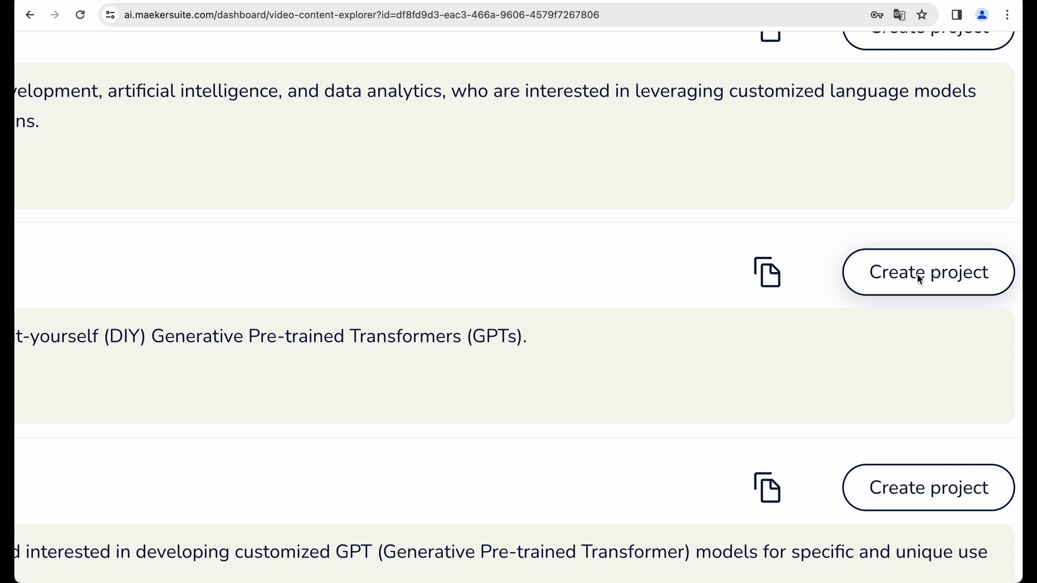
{"action": "left_click", "coordinate": [919, 276]}
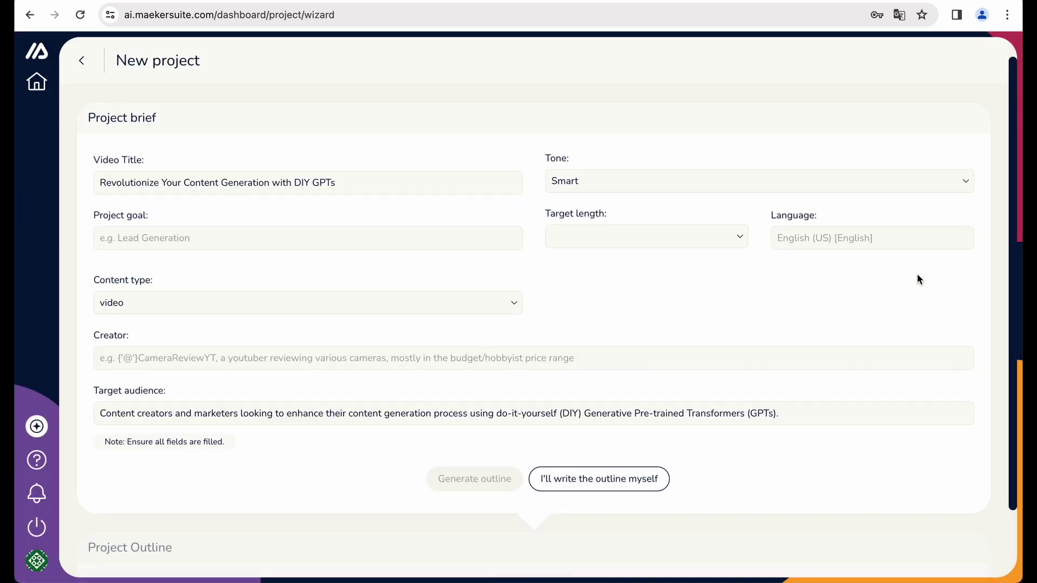
{"action": "left_click", "coordinate": [102, 238]}
{"action": "type", "text": "g"}
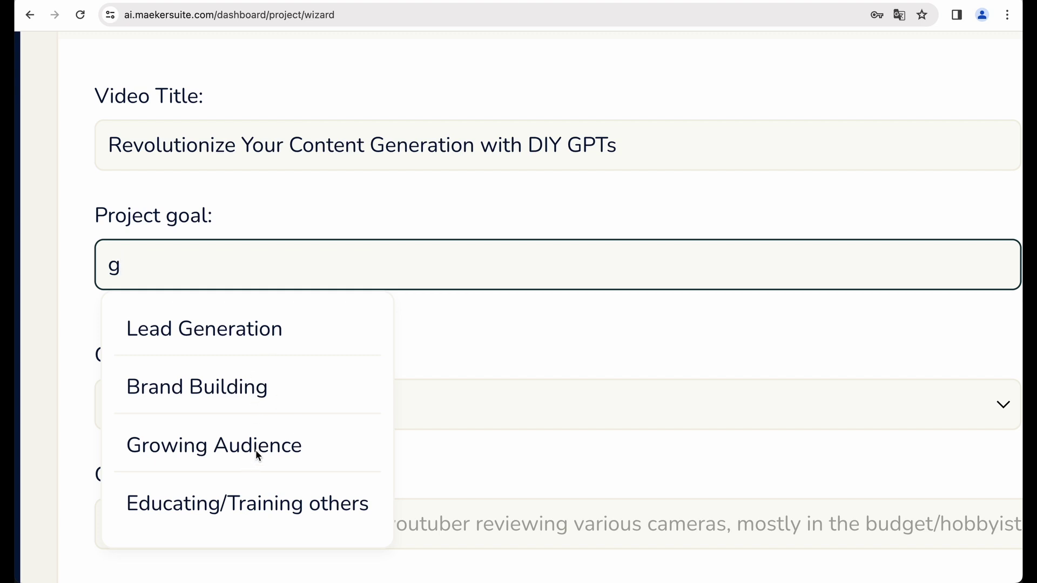
{"action": "left_click", "coordinate": [222, 446]}
{"action": "left_click", "coordinate": [252, 408]}
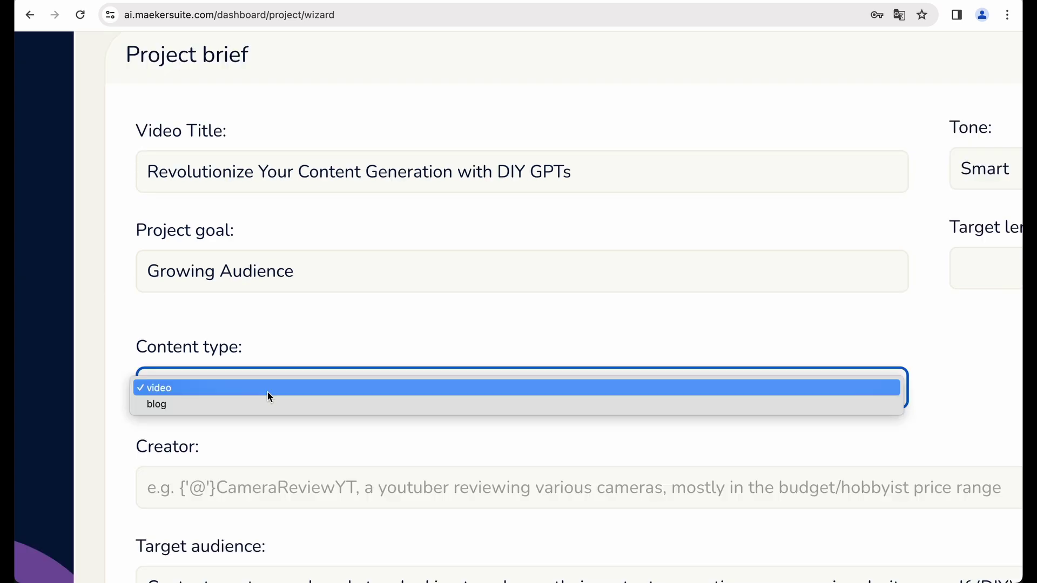
{"action": "left_click", "coordinate": [267, 388]}
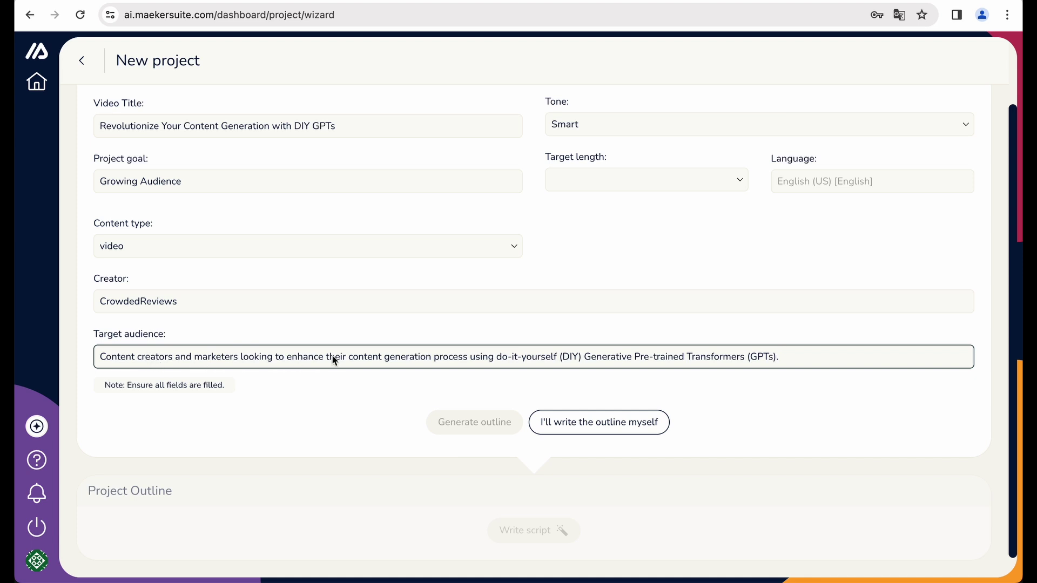
Set the target length to ~980 words (7 mins) and generate the outline.
{"action": "scroll", "coordinate": [649, 243], "scroll_direction": "up", "scroll_amount": 1}
{"action": "left_click", "coordinate": [673, 244]}
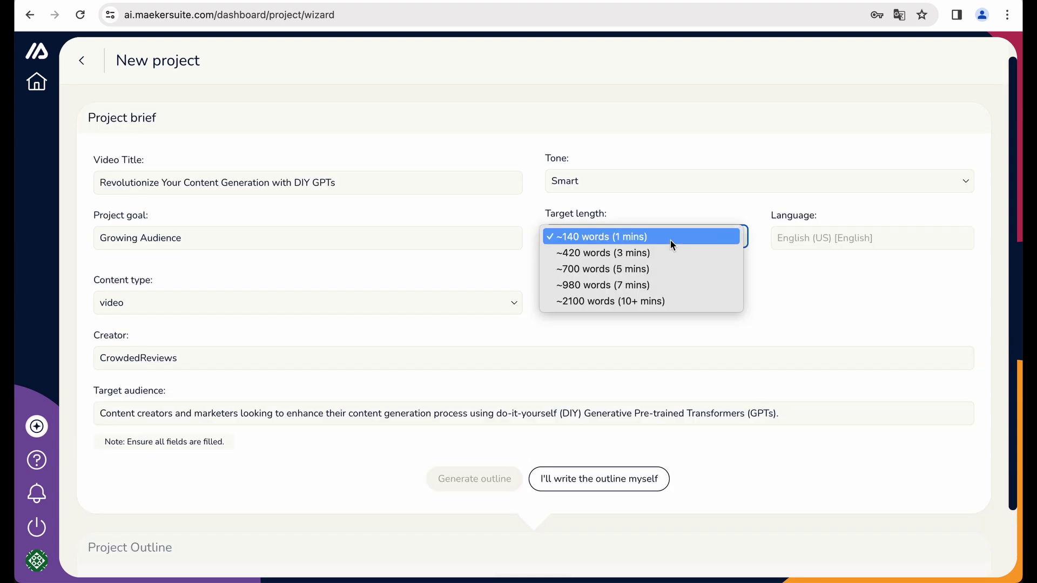
{"action": "left_click", "coordinate": [663, 285]}
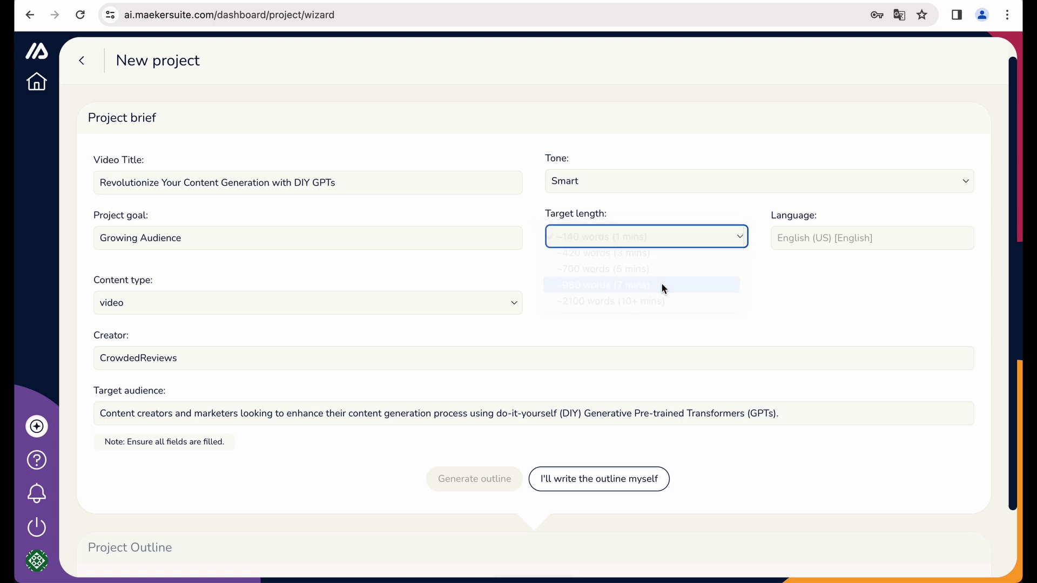
{"action": "scroll", "coordinate": [465, 431], "scroll_direction": "down", "scroll_amount": 1}
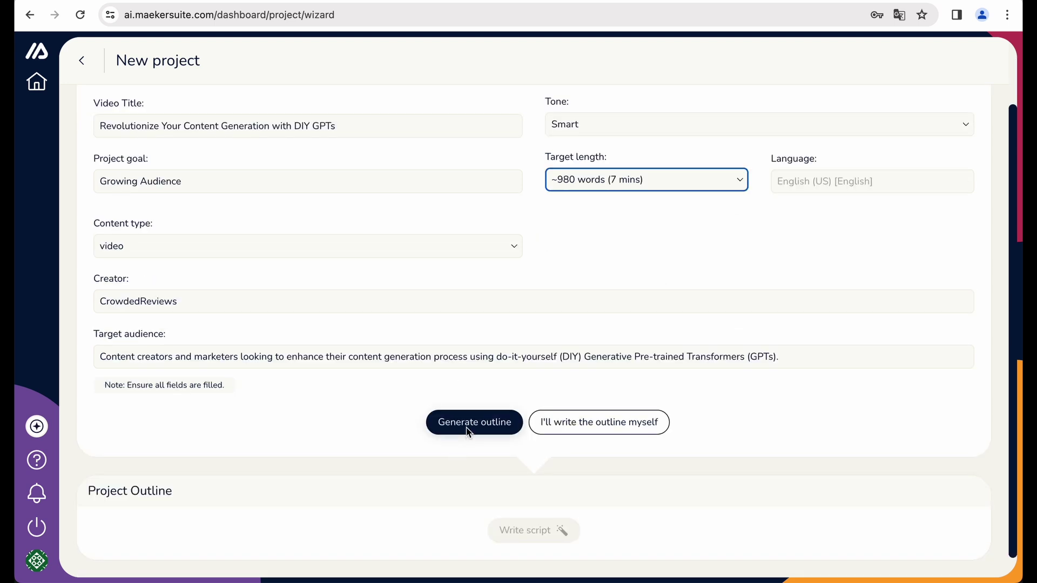
{"action": "left_click", "coordinate": [467, 433]}
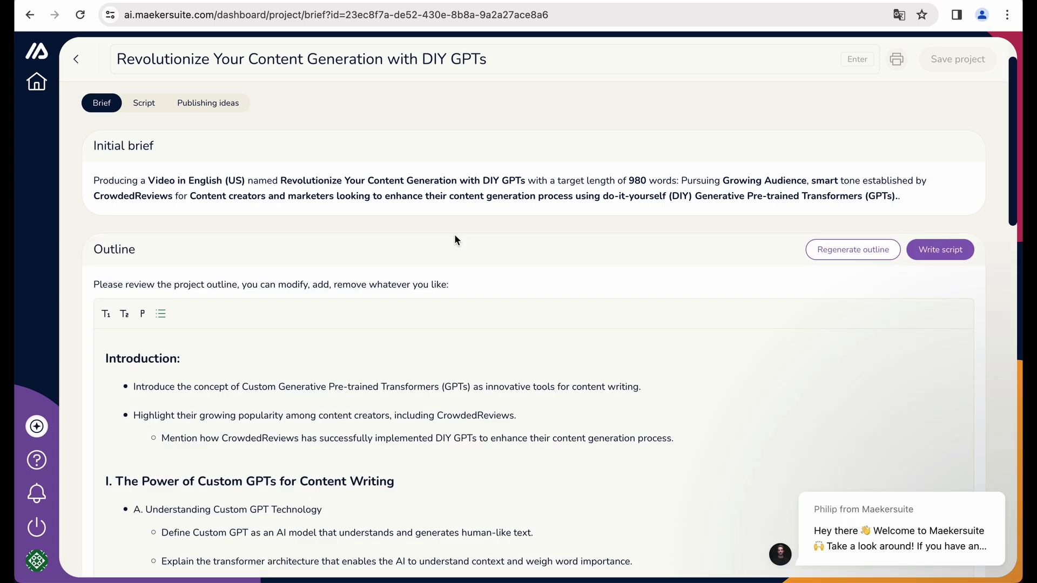
Dismiss the chat popup, review the DIY GPTs outline, and start writing the full script.
{"action": "left_click", "coordinate": [975, 465]}
{"action": "scroll", "coordinate": [194, 247], "scroll_direction": "down", "scroll_amount": 1}
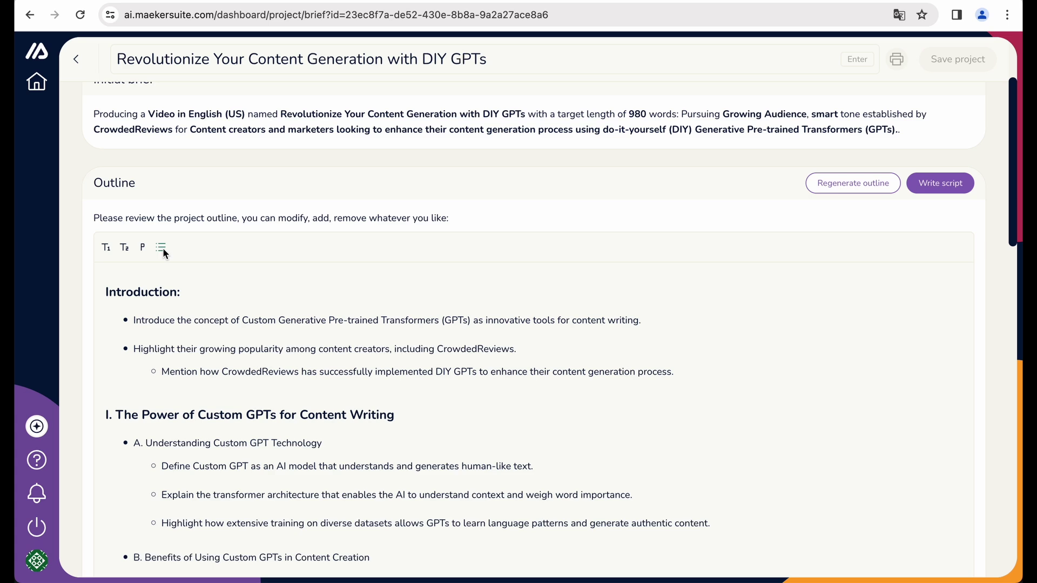
{"action": "scroll", "coordinate": [164, 247], "scroll_direction": "down", "scroll_amount": 20}
{"action": "scroll", "coordinate": [193, 219], "scroll_direction": "up", "scroll_amount": 20}
{"action": "scroll", "coordinate": [224, 385], "scroll_direction": "down", "scroll_amount": 4}
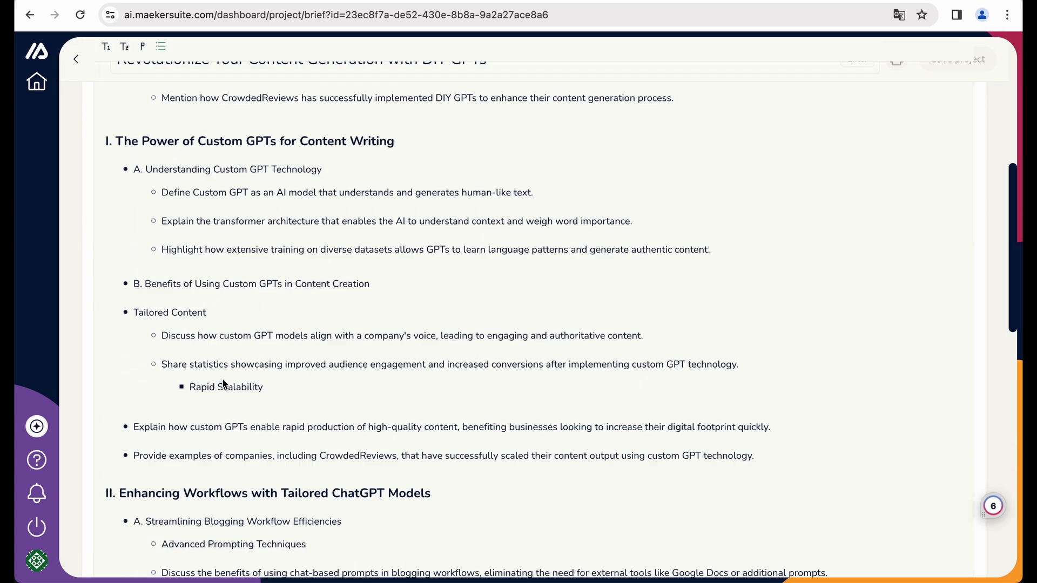
{"action": "scroll", "coordinate": [223, 383], "scroll_direction": "down", "scroll_amount": 4}
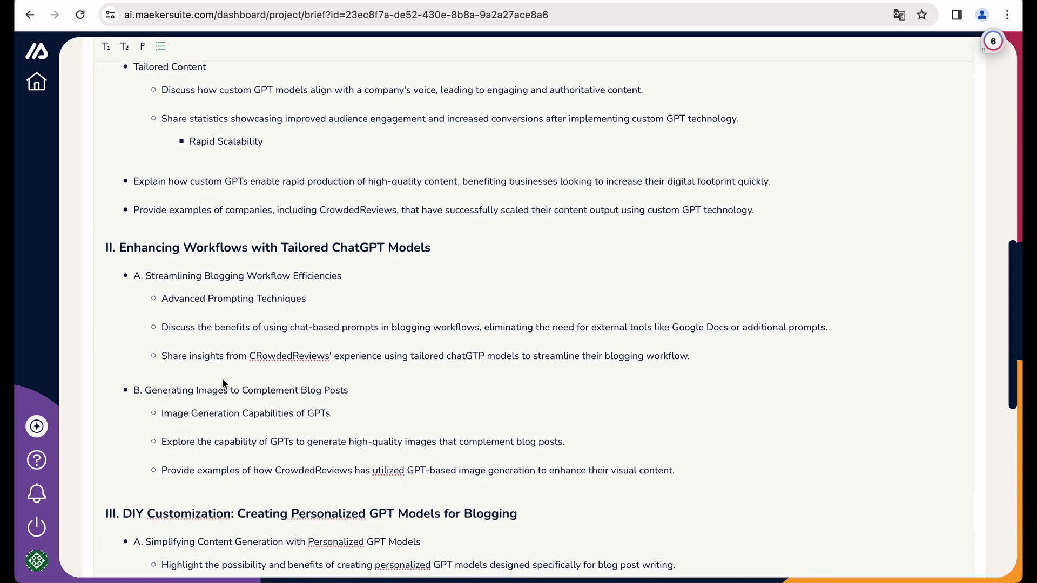
{"action": "scroll", "coordinate": [223, 384], "scroll_direction": "down", "scroll_amount": 8}
{"action": "scroll", "coordinate": [365, 269], "scroll_direction": "up", "scroll_amount": 6}
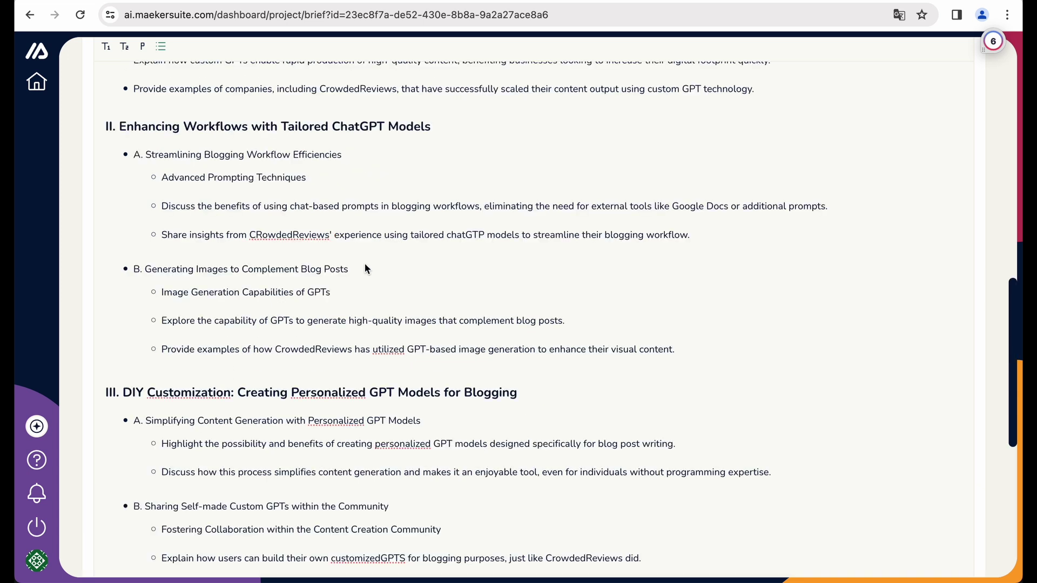
{"action": "scroll", "coordinate": [364, 269], "scroll_direction": "up", "scroll_amount": 2}
{"action": "scroll", "coordinate": [365, 269], "scroll_direction": "down", "scroll_amount": 8}
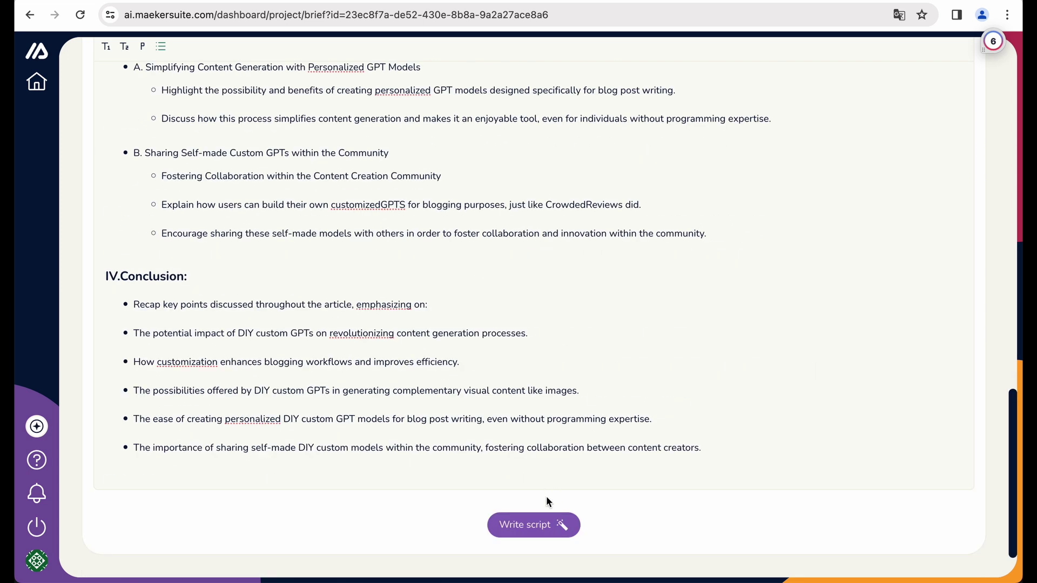
{"action": "left_click", "coordinate": [540, 532]}
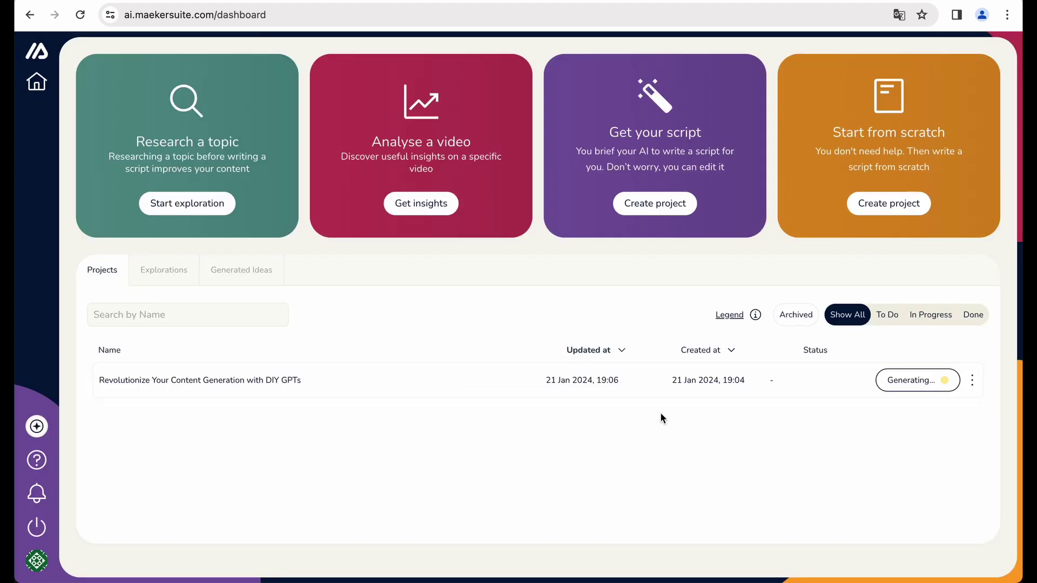
Reopen the build custom gpts report from the dashboard's Explorations list.
{"action": "left_click", "coordinate": [174, 273]}
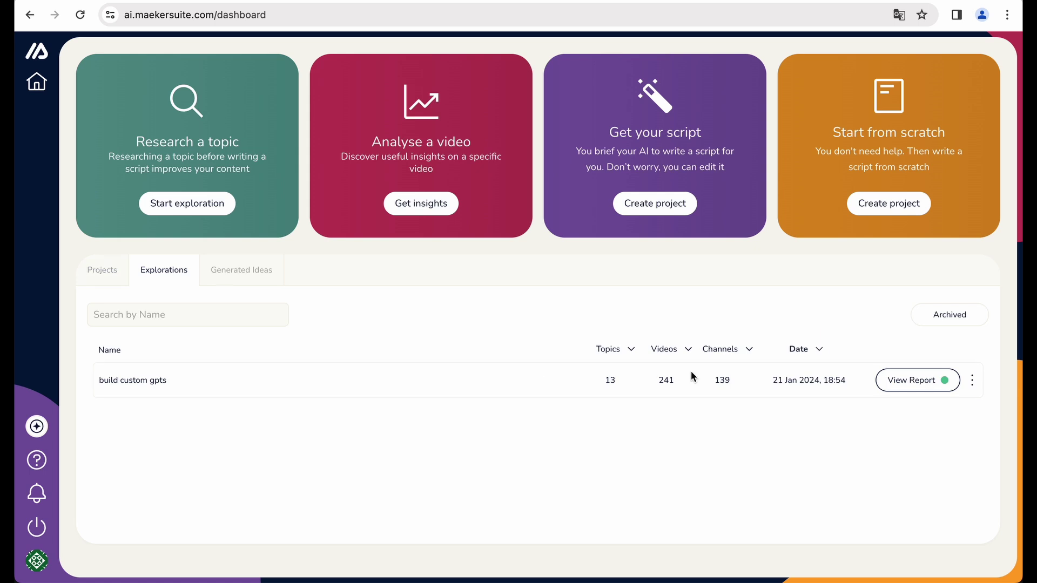
{"action": "left_click", "coordinate": [890, 382]}
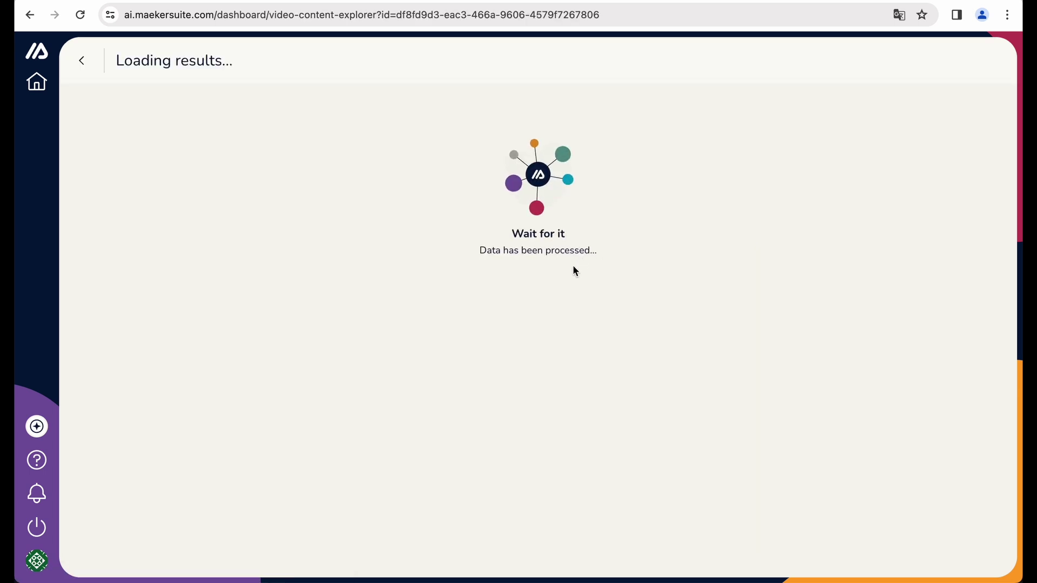
{"action": "scroll", "coordinate": [557, 277], "scroll_direction": "down", "scroll_amount": 4}
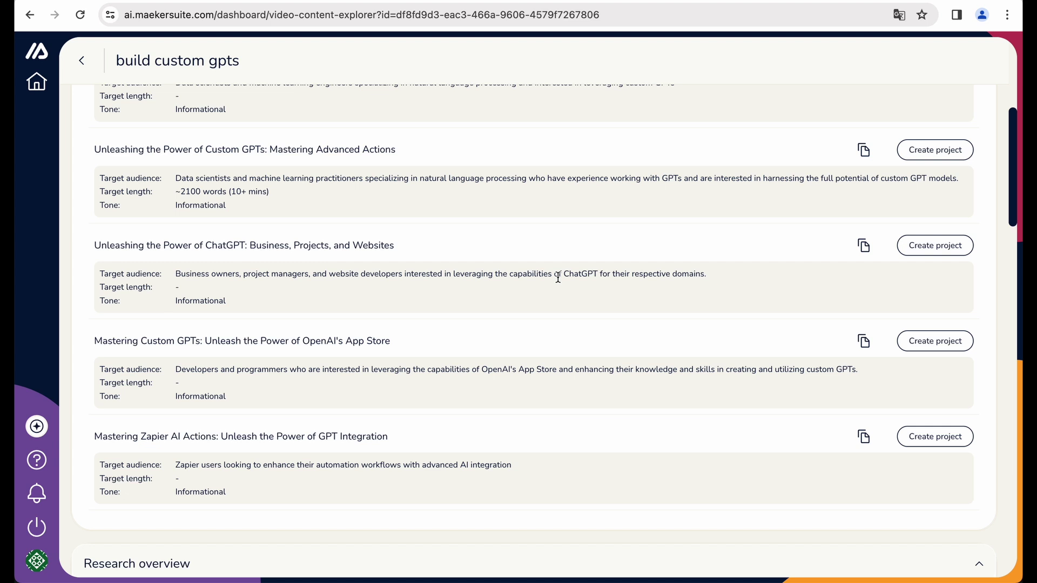
Highlight the research overview figures: 241 videos, 13 topics, 139 channels and 49M views.
{"action": "scroll", "coordinate": [558, 277], "scroll_direction": "down", "scroll_amount": 8}
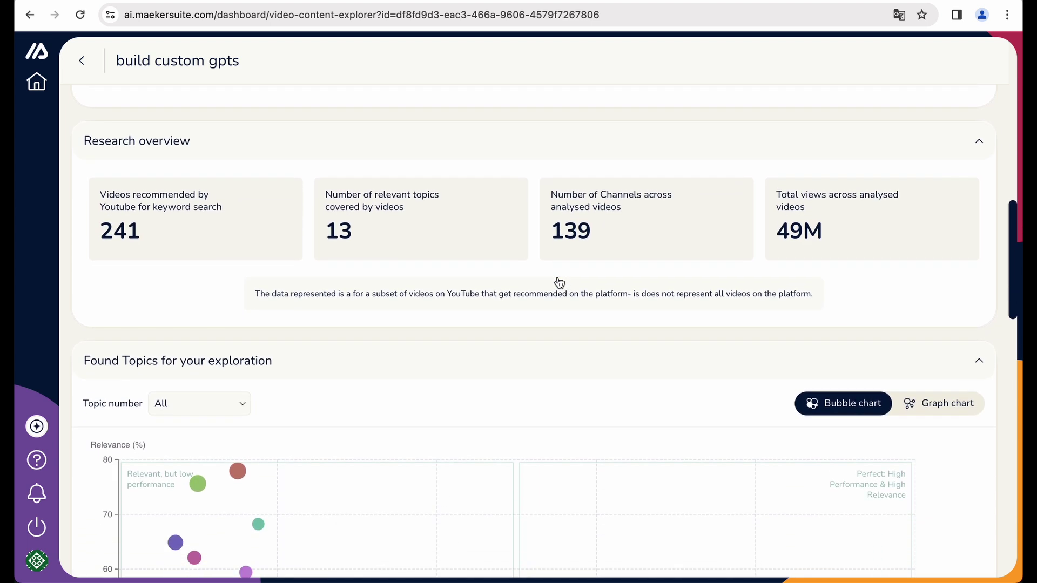
{"action": "scroll", "coordinate": [559, 282], "scroll_direction": "down", "scroll_amount": 1}
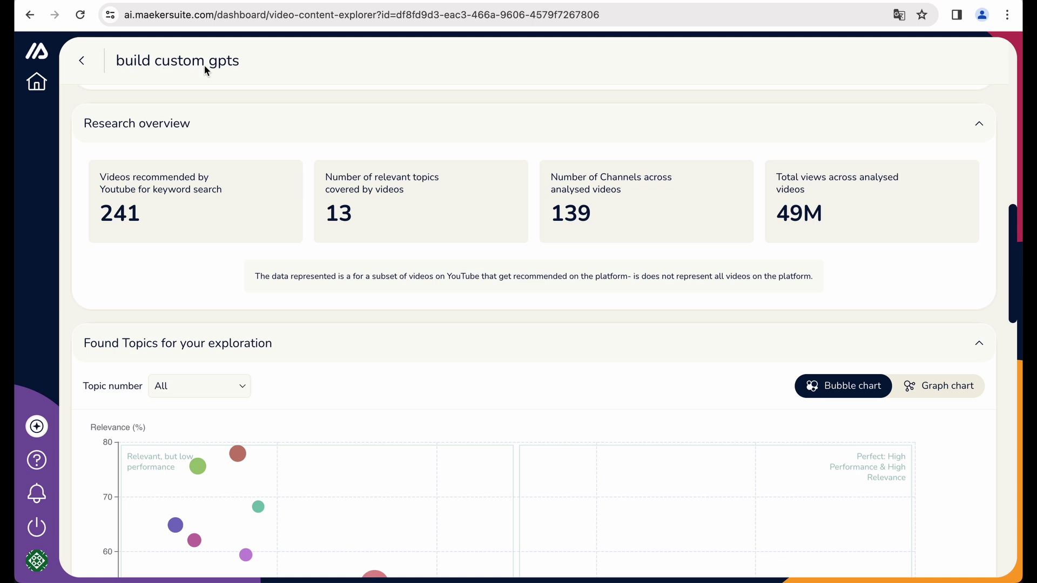
{"action": "double_click", "coordinate": [110, 215]}
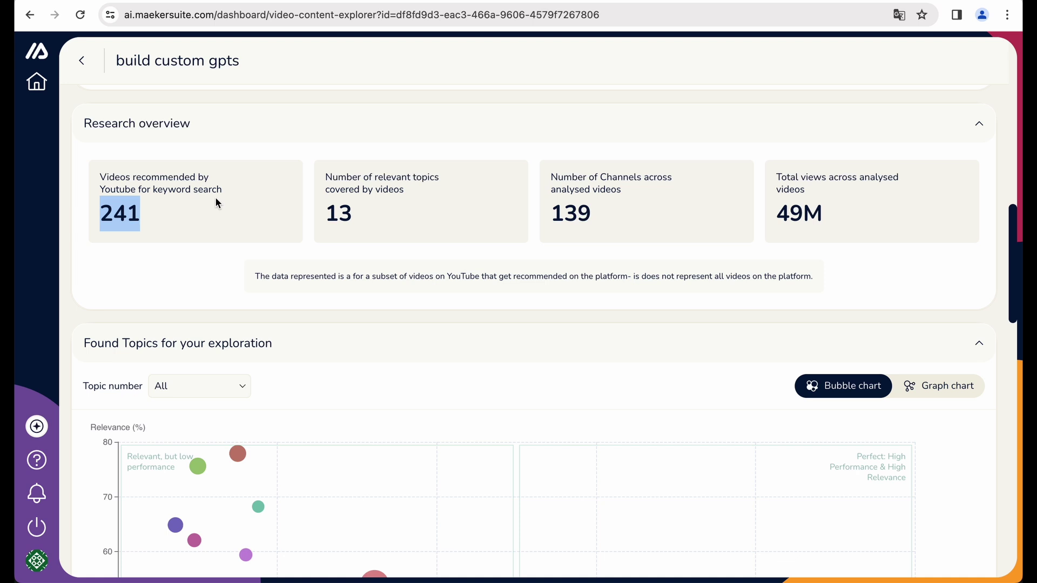
{"action": "left_click", "coordinate": [330, 215]}
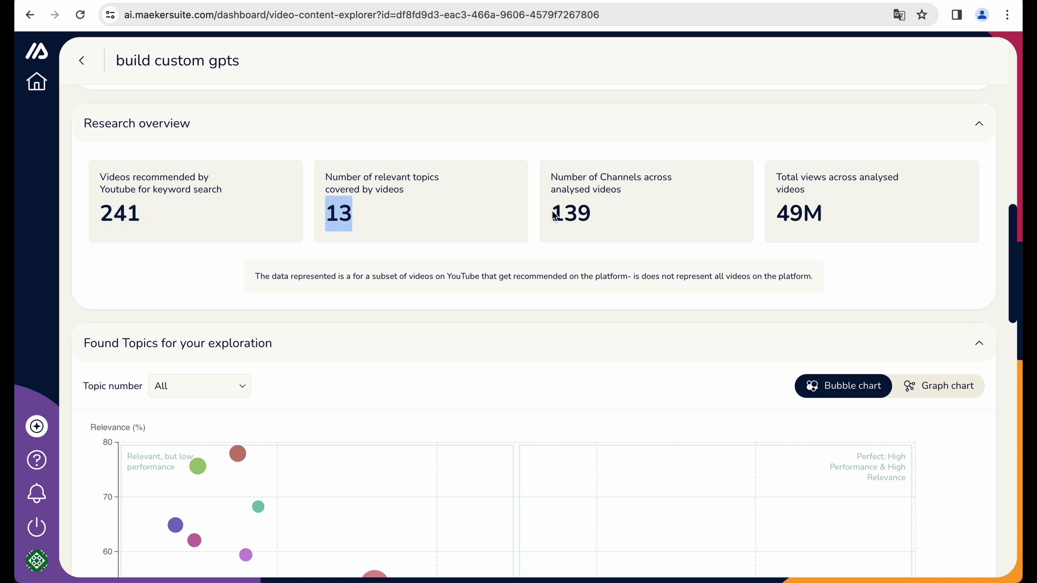
{"action": "left_click_drag", "start_coordinate": [552, 216], "coordinate": [601, 219]}
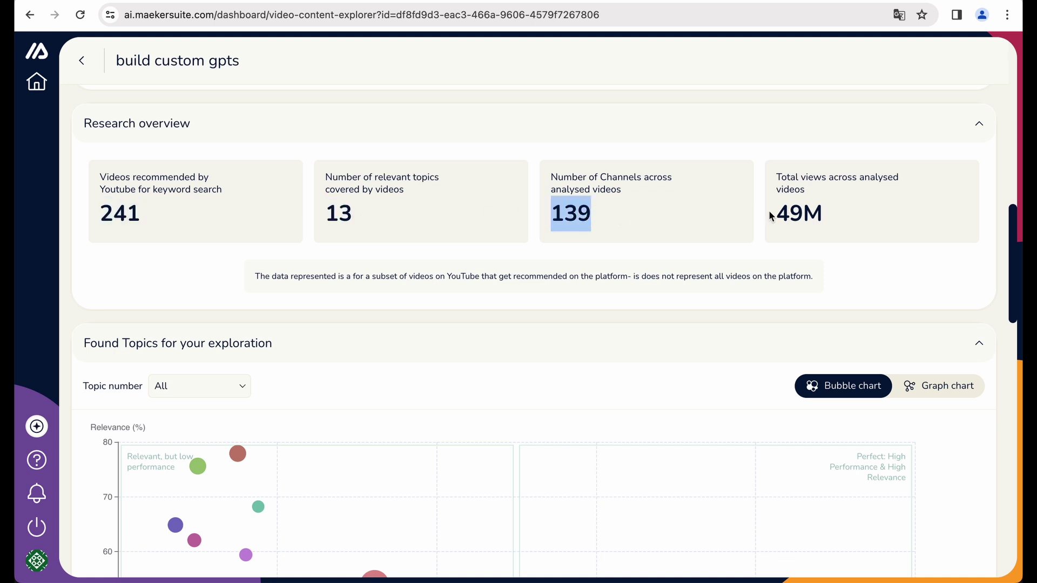
{"action": "left_click_drag", "start_coordinate": [773, 174], "coordinate": [835, 219]}
Bring the Found Topics bubble chart into view and point at a topic bubble.
{"action": "scroll", "coordinate": [835, 219], "scroll_direction": "up", "scroll_amount": 5}
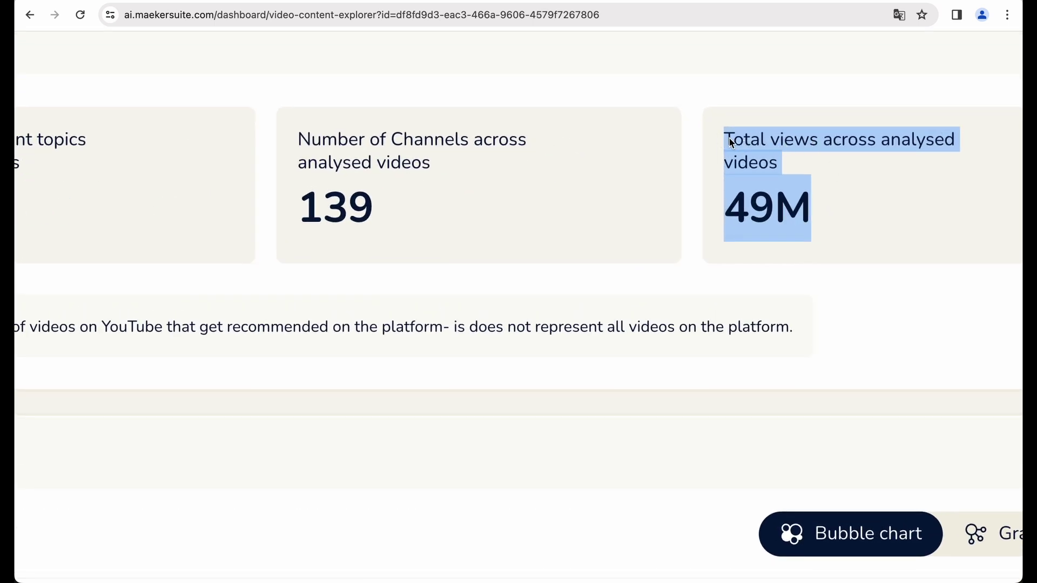
{"action": "scroll", "coordinate": [731, 146], "scroll_direction": "down", "scroll_amount": 5}
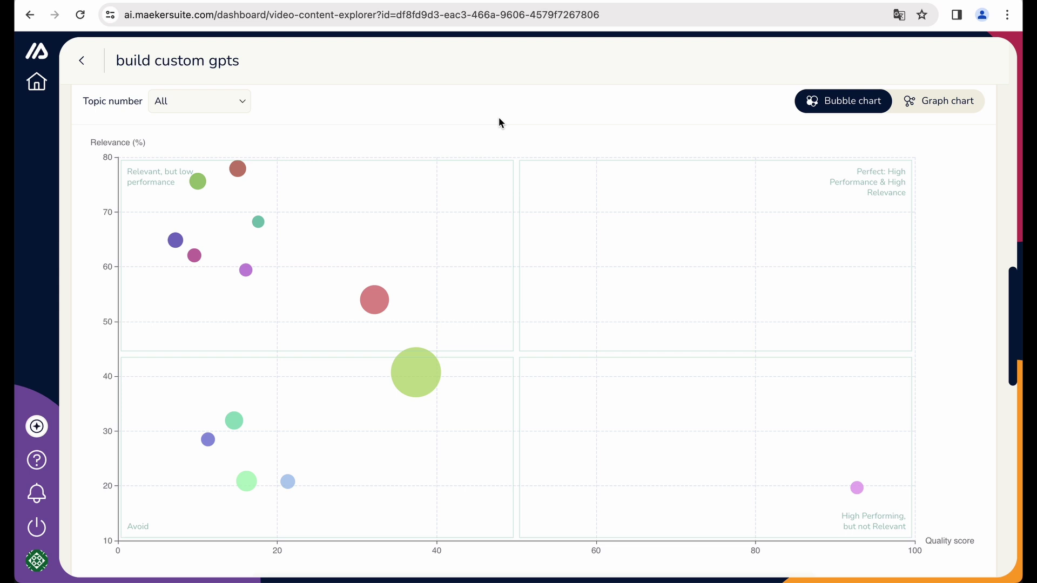
{"action": "mouse_move", "coordinate": [193, 185]}
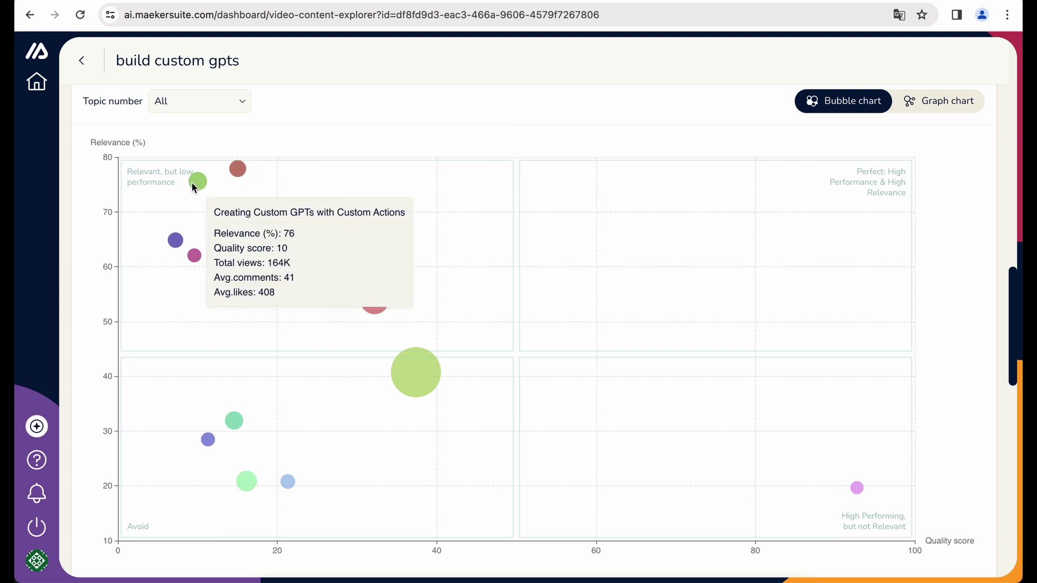
Open the Creating and Utilizing Custom GPTs with OpenAI topic and highlight its volume statistics.
{"action": "left_click", "coordinate": [176, 242]}
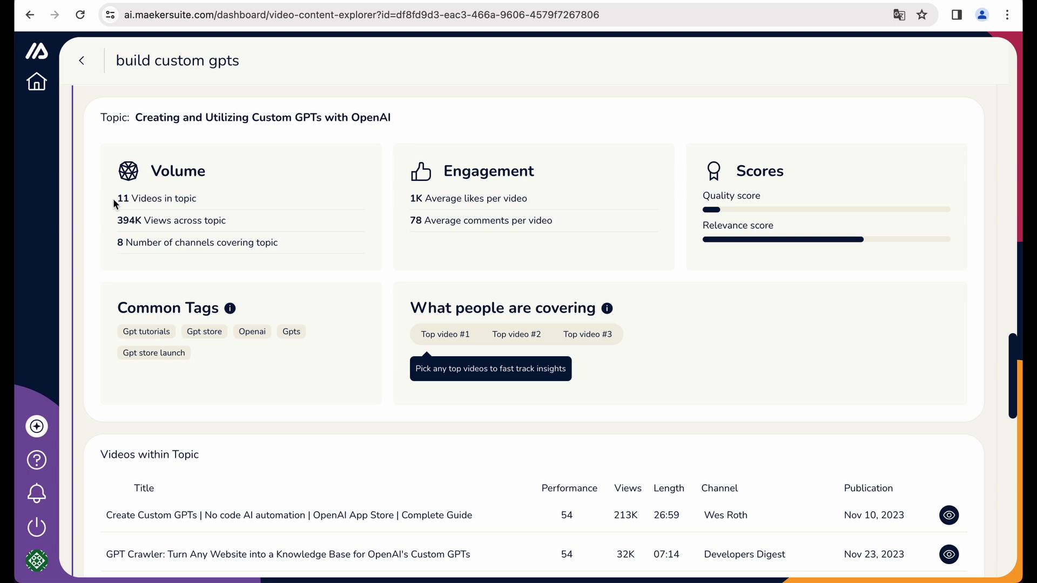
{"action": "left_click_drag", "start_coordinate": [400, 121], "coordinate": [136, 117]}
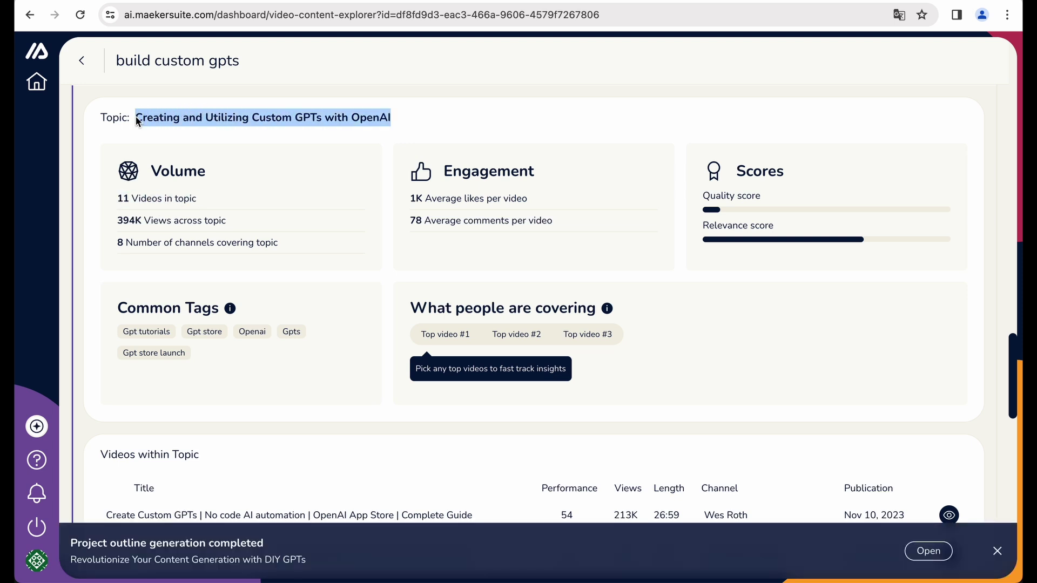
{"action": "left_click", "coordinate": [135, 115]}
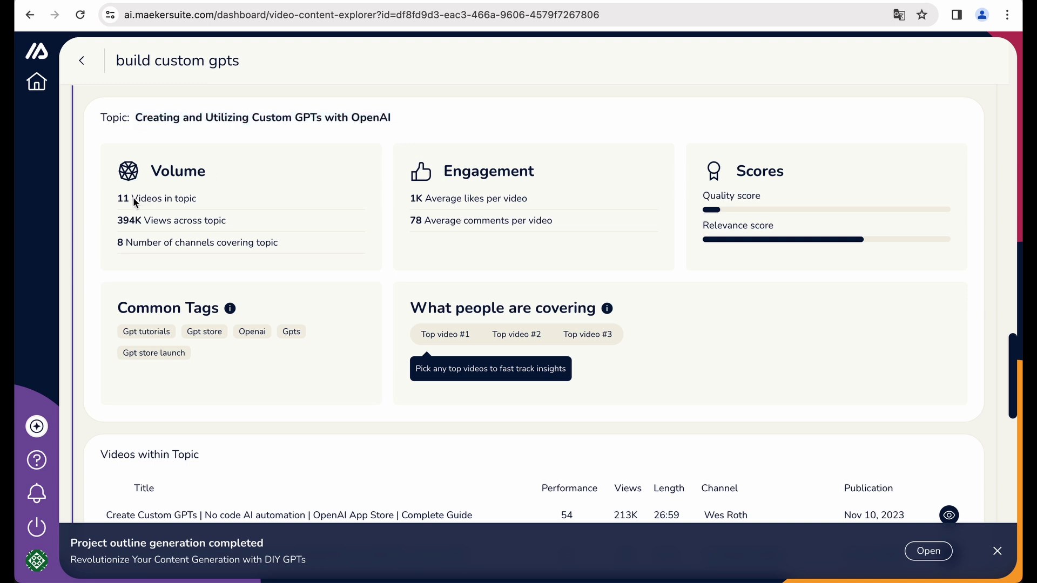
{"action": "left_click_drag", "start_coordinate": [120, 199], "coordinate": [284, 248]}
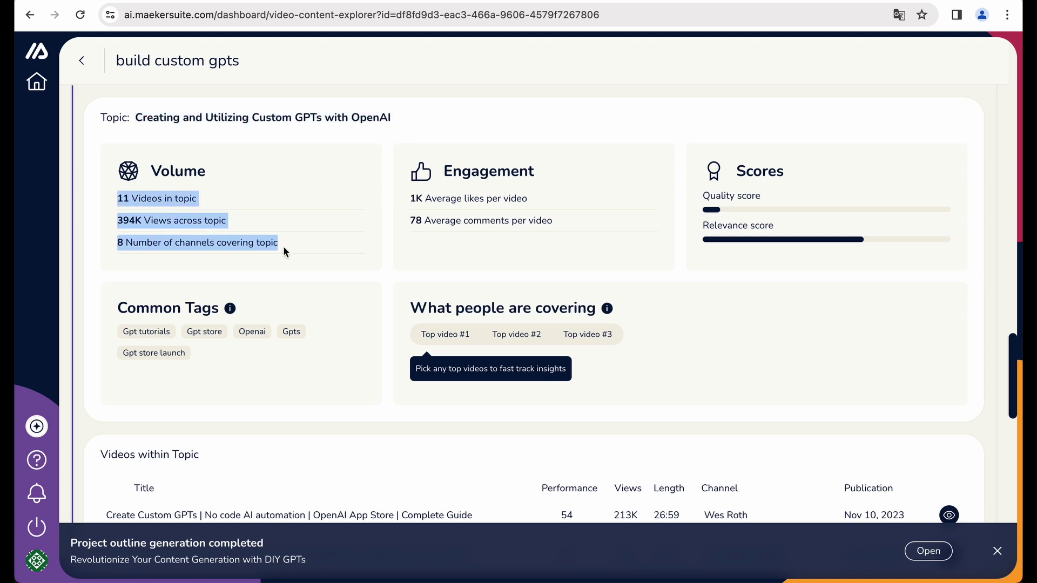
Show the outlines of top videos #1 and #2, highlighting the second's outline sections.
{"action": "left_click", "coordinate": [446, 334]}
{"action": "scroll", "coordinate": [494, 355], "scroll_direction": "down", "scroll_amount": 3}
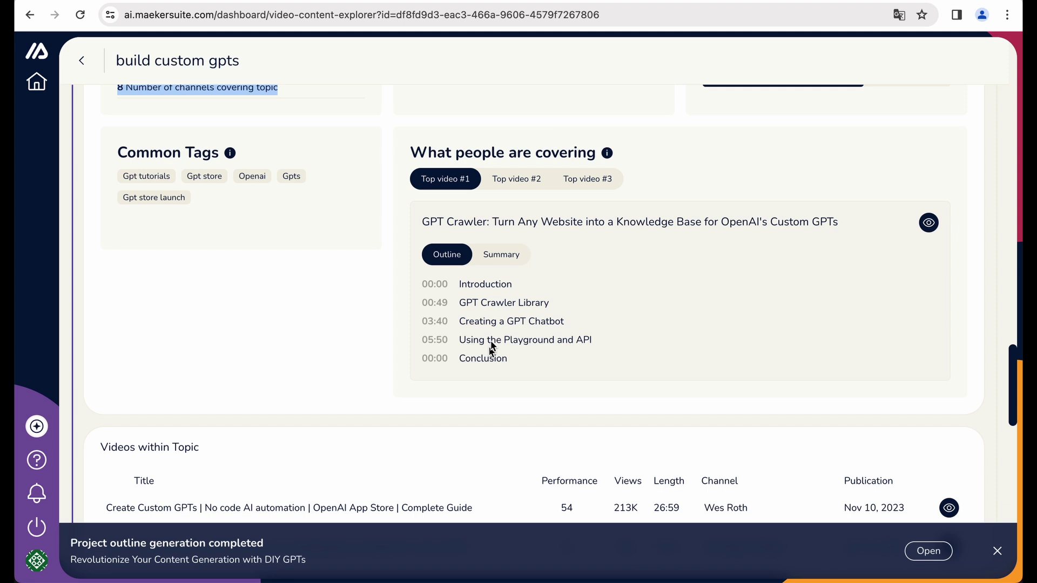
{"action": "left_click", "coordinate": [505, 181]}
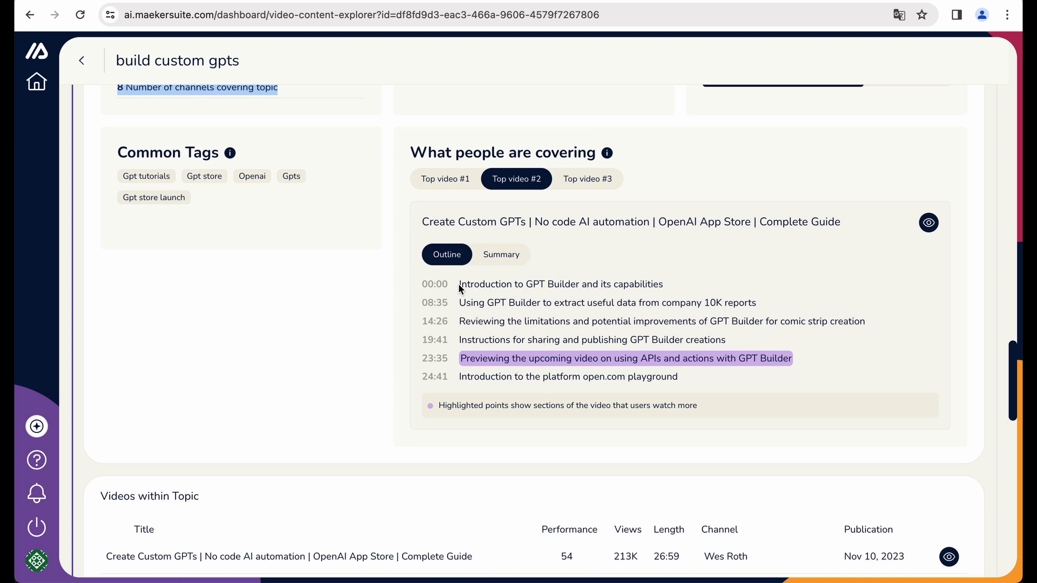
{"action": "left_click_drag", "start_coordinate": [458, 286], "coordinate": [616, 358]}
View the second top video's summary and highlight part of its text.
{"action": "left_click", "coordinate": [505, 258]}
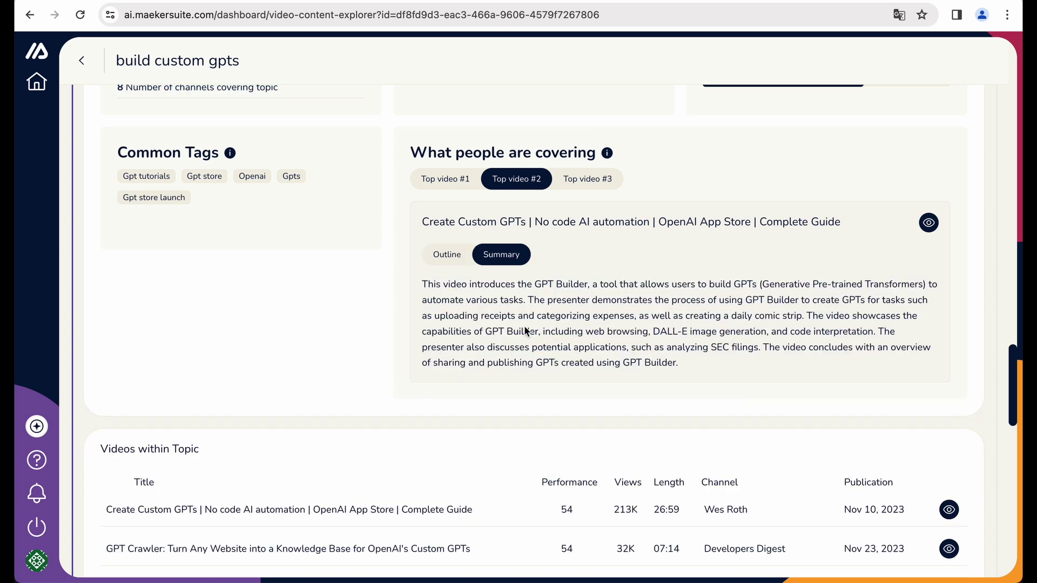
{"action": "scroll", "coordinate": [527, 335], "scroll_direction": "down", "scroll_amount": 1}
{"action": "scroll", "coordinate": [529, 340], "scroll_direction": "up", "scroll_amount": 1}
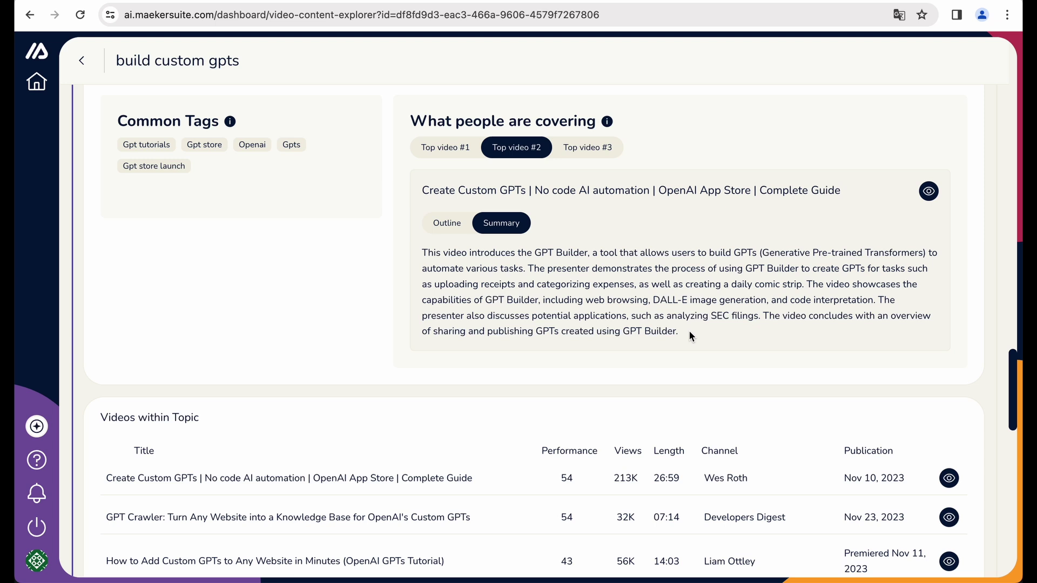
{"action": "left_click_drag", "start_coordinate": [615, 253], "coordinate": [616, 301]}
{"action": "left_click", "coordinate": [633, 316]}
{"action": "scroll", "coordinate": [492, 300], "scroll_direction": "up", "scroll_amount": 10}
Switch the found topics to the network graph view and inspect its nodes.
{"action": "scroll", "coordinate": [493, 305], "scroll_direction": "up", "scroll_amount": 1}
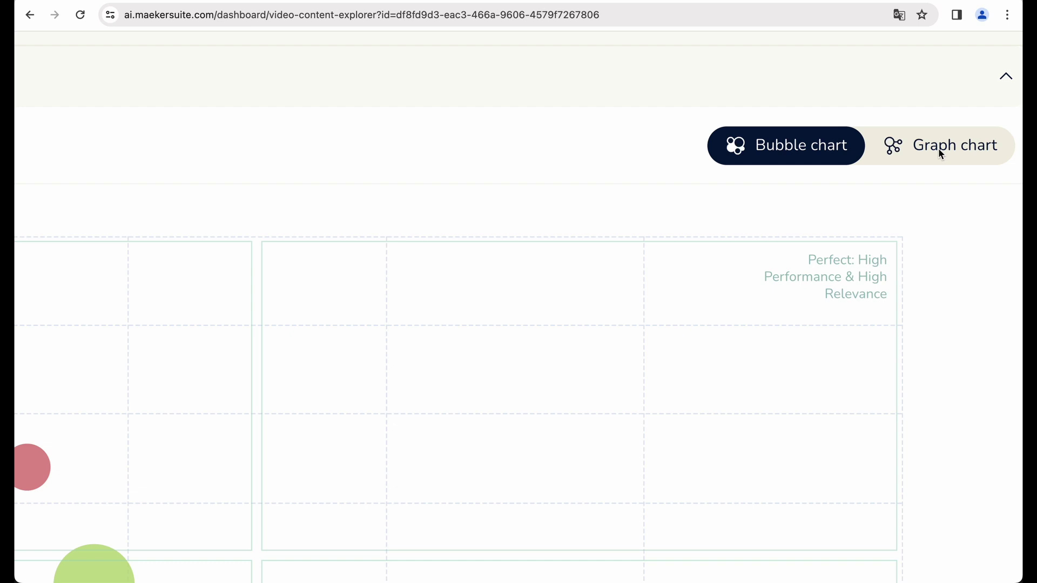
{"action": "left_click", "coordinate": [938, 148]}
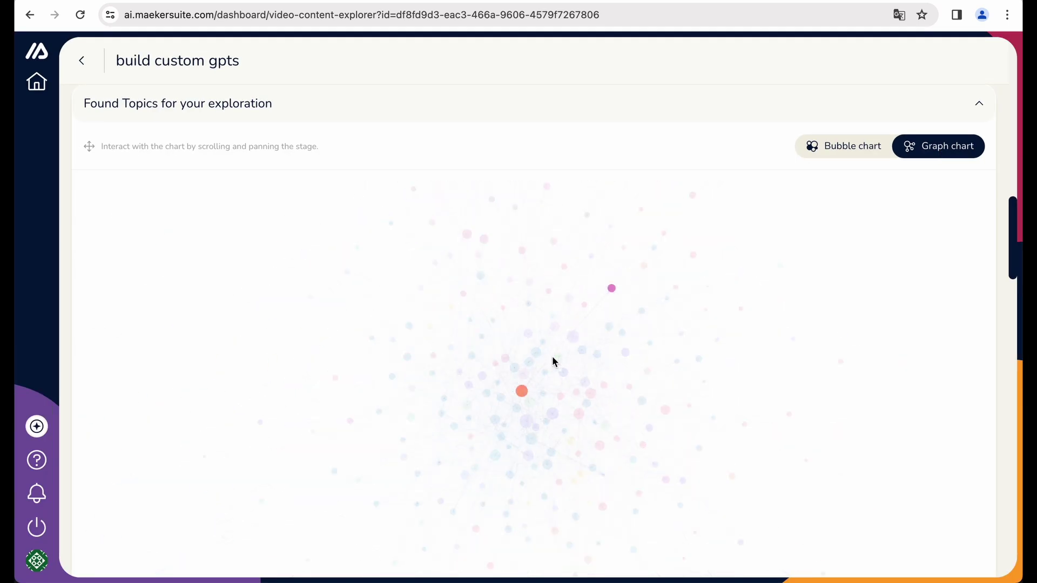
{"action": "scroll", "coordinate": [552, 361], "scroll_direction": "down", "scroll_amount": 5}
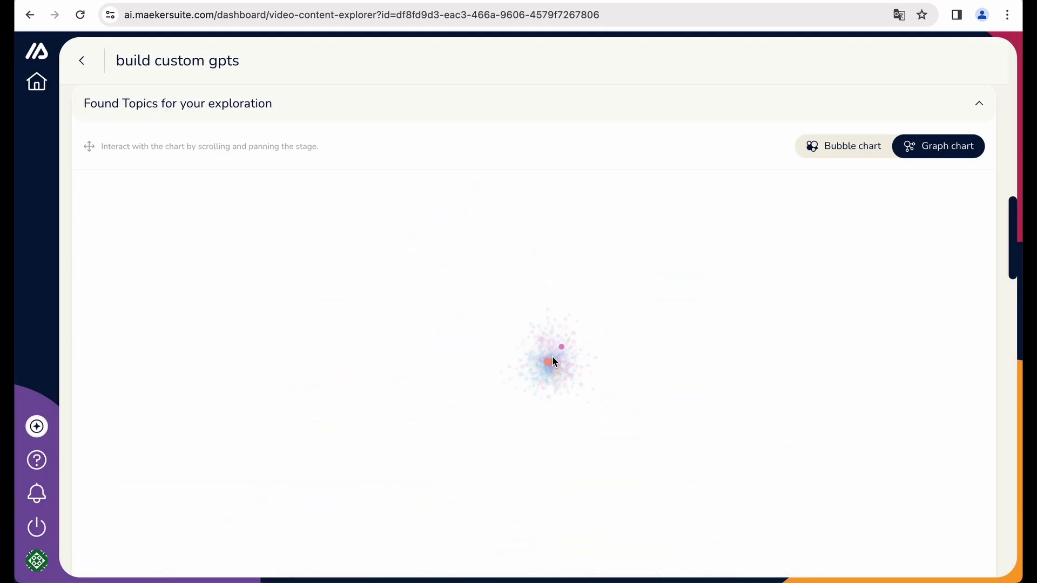
{"action": "scroll", "coordinate": [552, 361], "scroll_direction": "up", "scroll_amount": 10}
{"action": "mouse_move", "coordinate": [512, 365]}
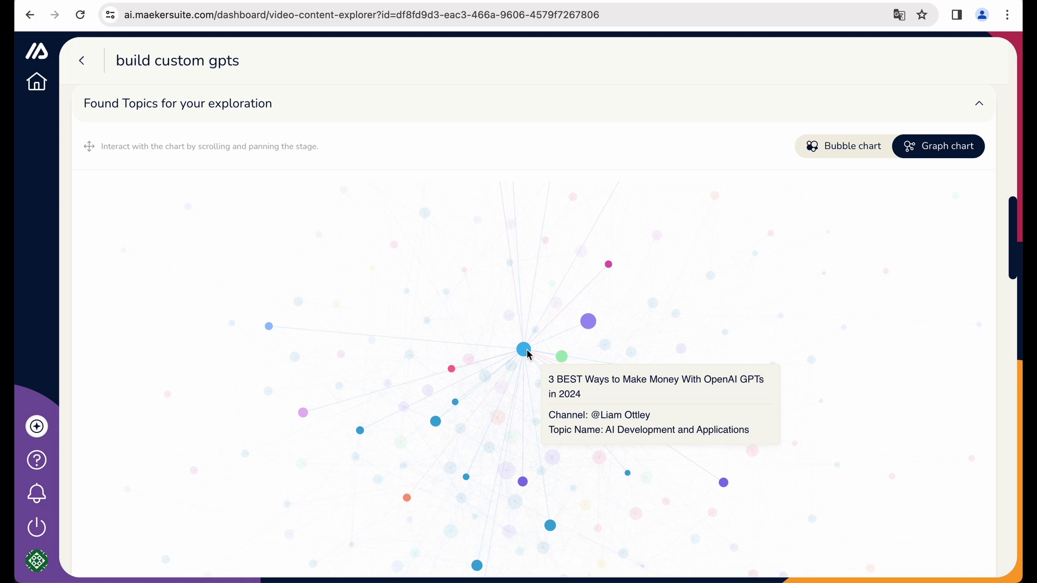
{"action": "mouse_move", "coordinate": [588, 322]}
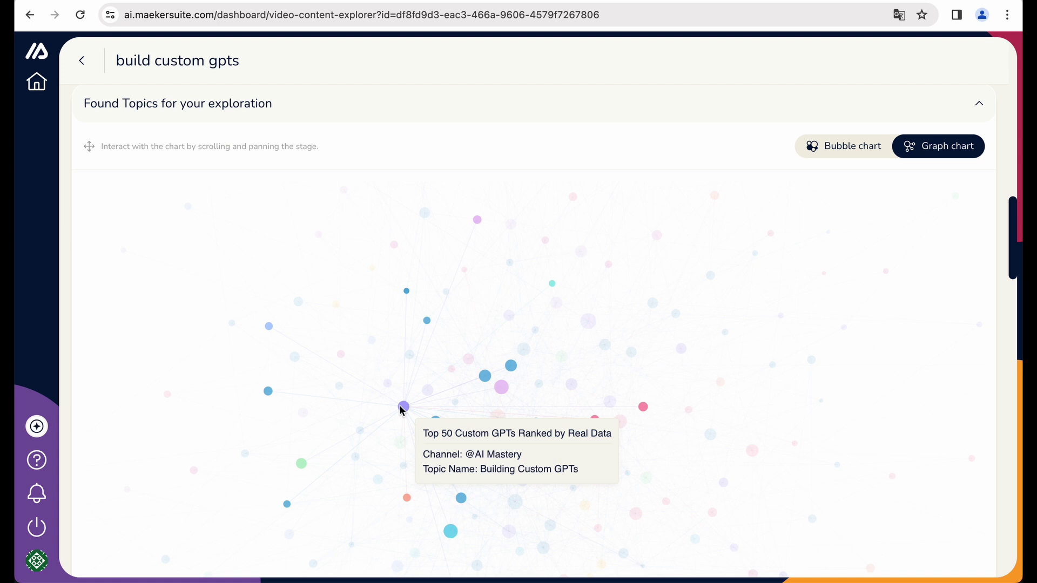
{"action": "mouse_move", "coordinate": [410, 359]}
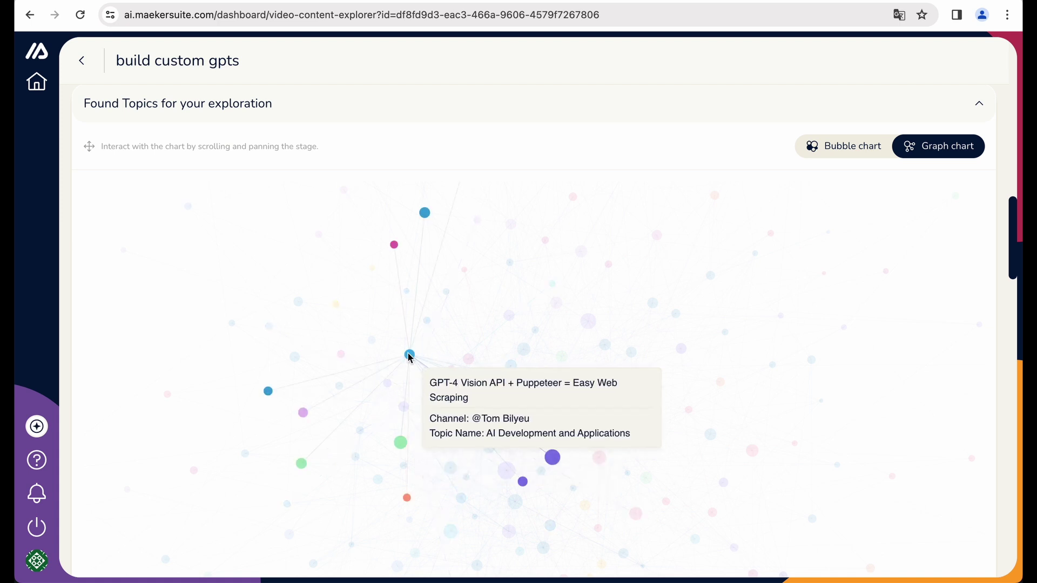
Open the How to Get Rich With GPTs in 2024 video details, read through them, then close.
{"action": "mouse_move", "coordinate": [562, 360]}
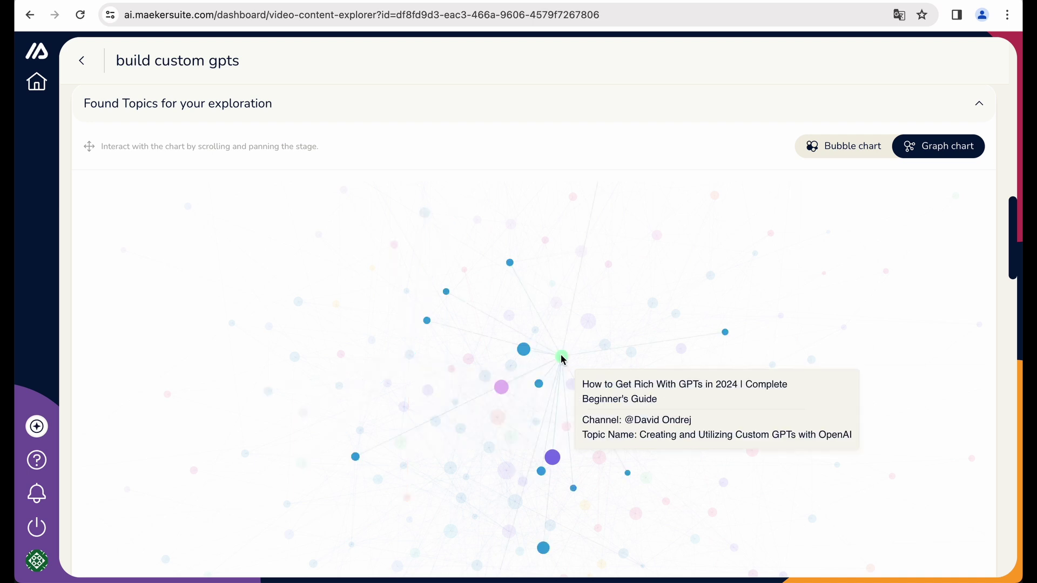
{"action": "left_click", "coordinate": [562, 355]}
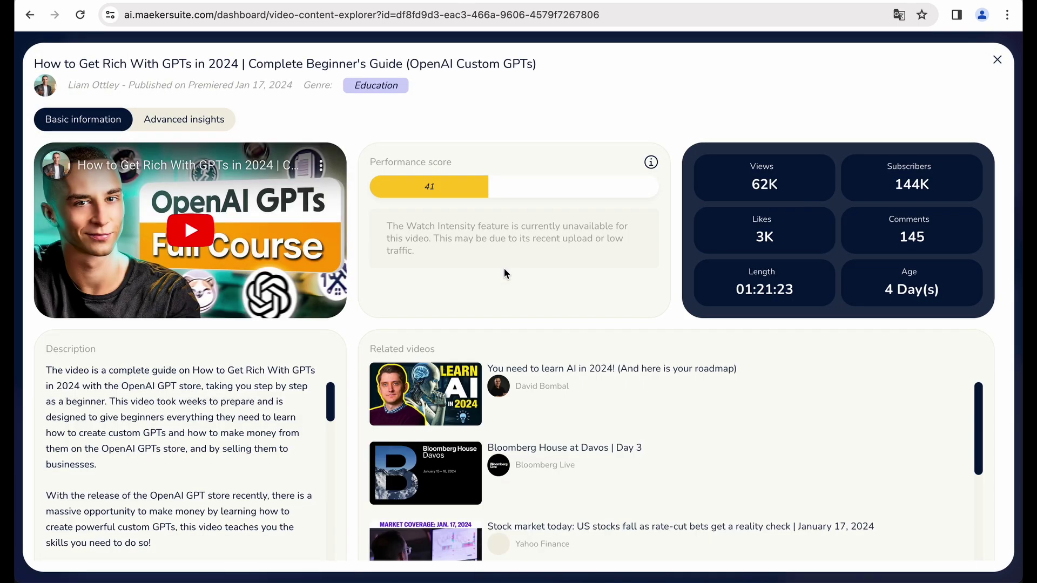
{"action": "scroll", "coordinate": [504, 268], "scroll_direction": "down", "scroll_amount": 5}
{"action": "scroll", "coordinate": [504, 269], "scroll_direction": "down", "scroll_amount": 1}
{"action": "scroll", "coordinate": [505, 270], "scroll_direction": "up", "scroll_amount": 6}
{"action": "scroll", "coordinate": [414, 273], "scroll_direction": "down", "scroll_amount": 3}
{"action": "scroll", "coordinate": [412, 274], "scroll_direction": "down", "scroll_amount": 5}
{"action": "scroll", "coordinate": [464, 115], "scroll_direction": "up", "scroll_amount": 8}
{"action": "key", "text": "Escape"}
Expand the Creating Custom GPTs with Custom Actions topic, mark its 76% relevance, then collapse it.
{"action": "scroll", "coordinate": [667, 130], "scroll_direction": "down", "scroll_amount": 6}
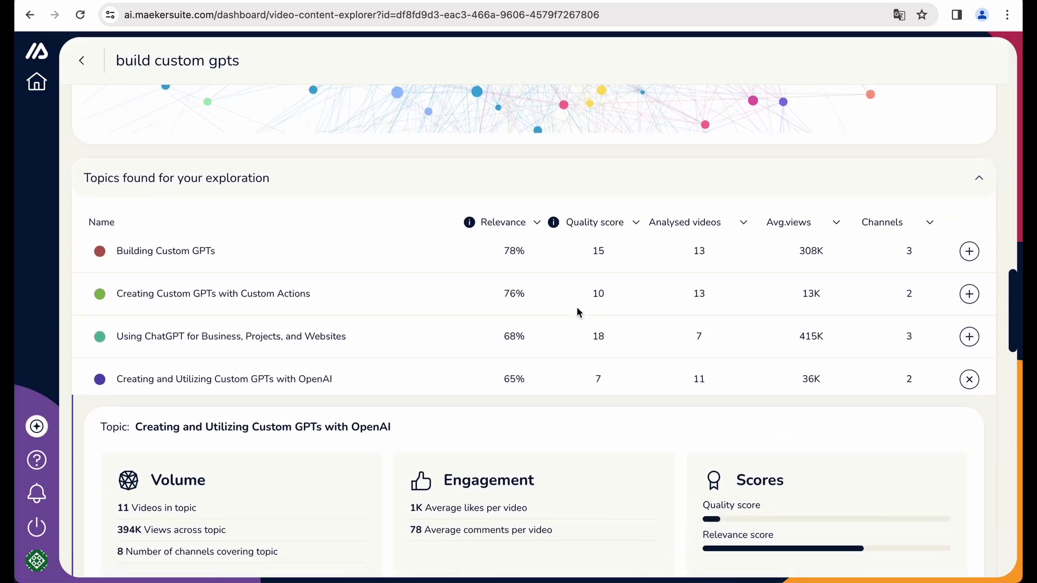
{"action": "scroll", "coordinate": [560, 323], "scroll_direction": "down", "scroll_amount": 2}
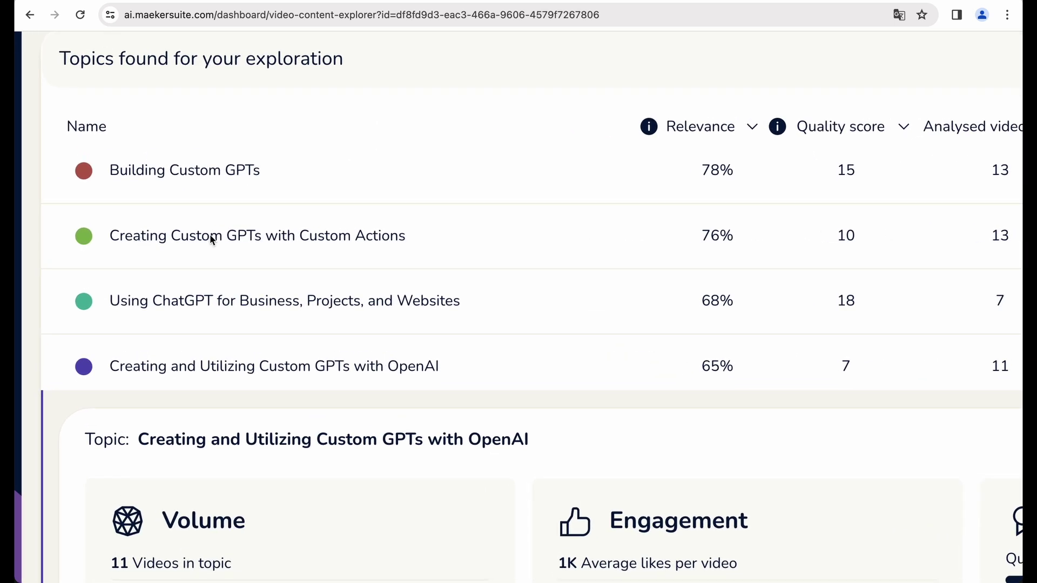
{"action": "left_click", "coordinate": [278, 238]}
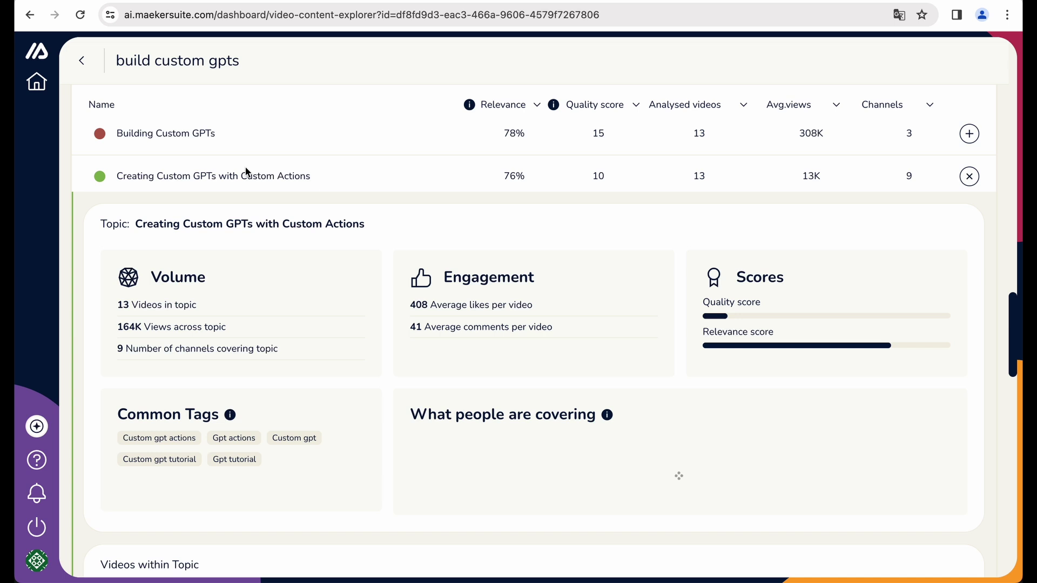
{"action": "left_click_drag", "start_coordinate": [498, 174], "coordinate": [526, 176]}
{"action": "left_click", "coordinate": [550, 200]}
Return to the Top 5 video ideas and select, then deselect, an idea title.
{"action": "scroll", "coordinate": [493, 468], "scroll_direction": "up", "scroll_amount": 6}
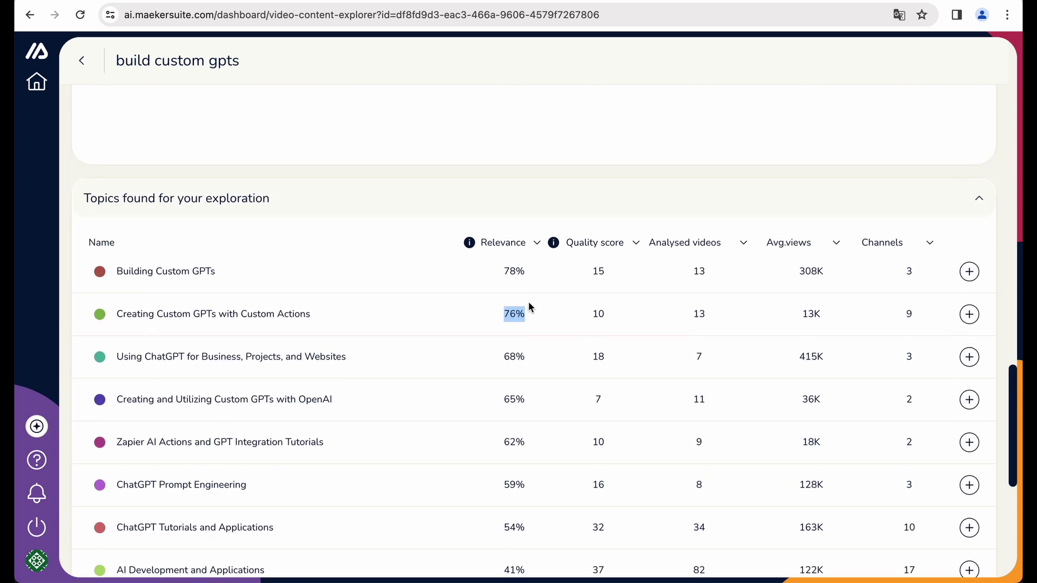
{"action": "scroll", "coordinate": [529, 302], "scroll_direction": "up", "scroll_amount": 10}
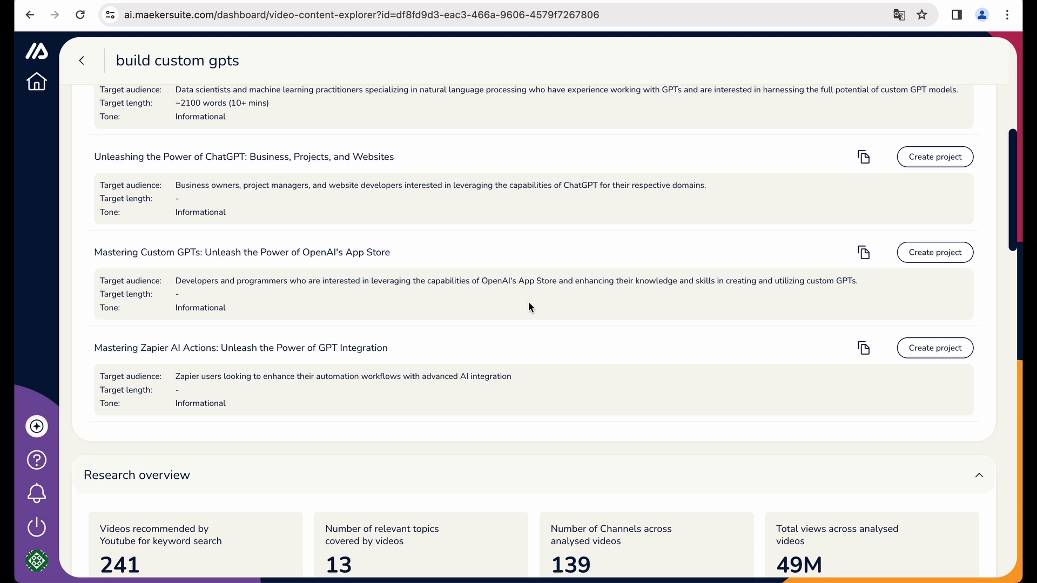
{"action": "scroll", "coordinate": [529, 302], "scroll_direction": "up", "scroll_amount": 6}
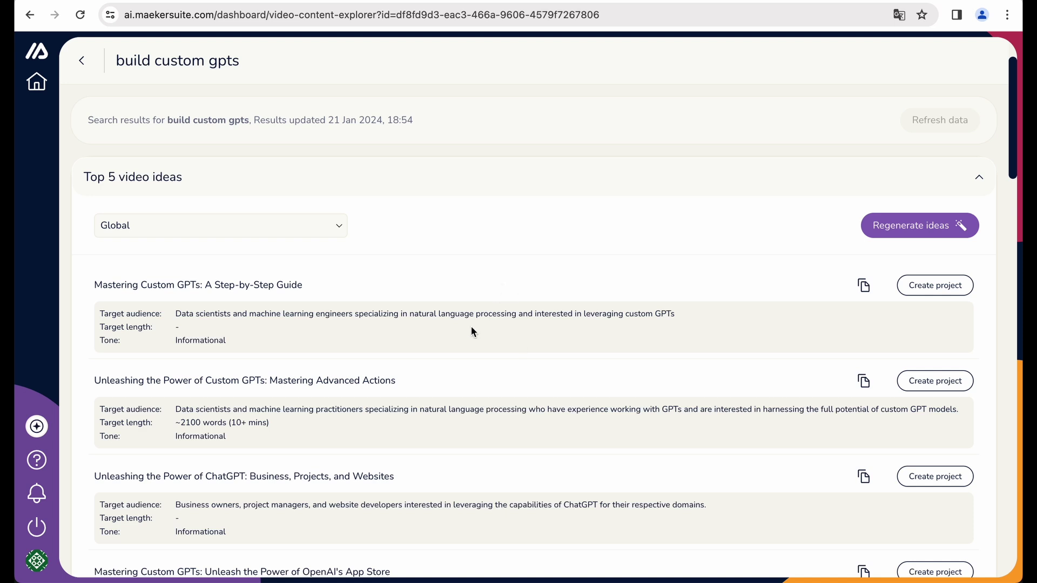
{"action": "scroll", "coordinate": [462, 368], "scroll_direction": "down", "scroll_amount": 3}
{"action": "left_click_drag", "start_coordinate": [395, 321], "coordinate": [363, 325]}
{"action": "left_click", "coordinate": [92, 322]}
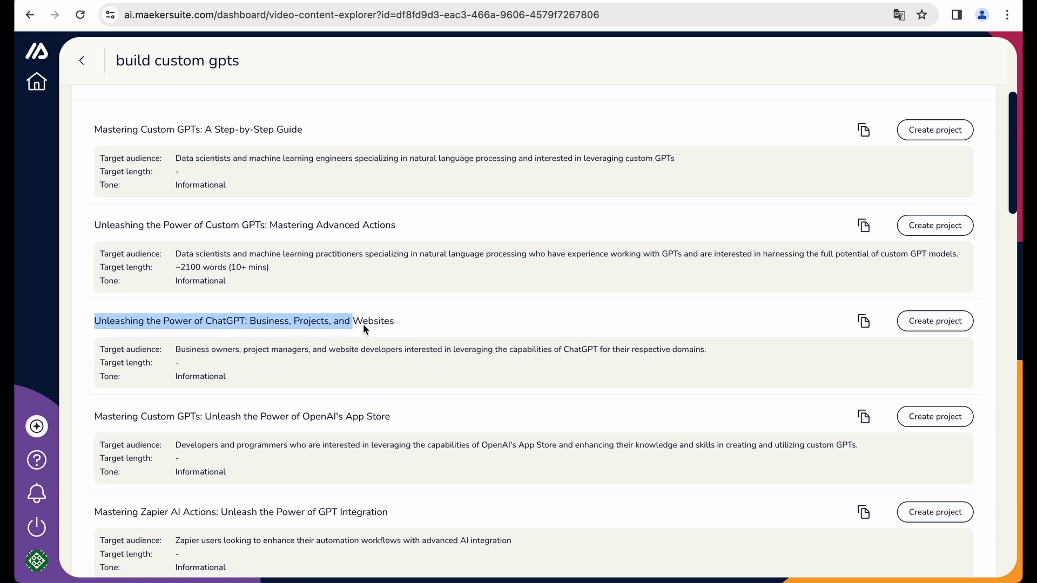
{"action": "left_click", "coordinate": [401, 323]}
Go back to the dashboard's Explorations list with Alt+Left.
{"action": "scroll", "coordinate": [459, 242], "scroll_direction": "down", "scroll_amount": 3}
{"action": "scroll", "coordinate": [461, 244], "scroll_direction": "up", "scroll_amount": 3}
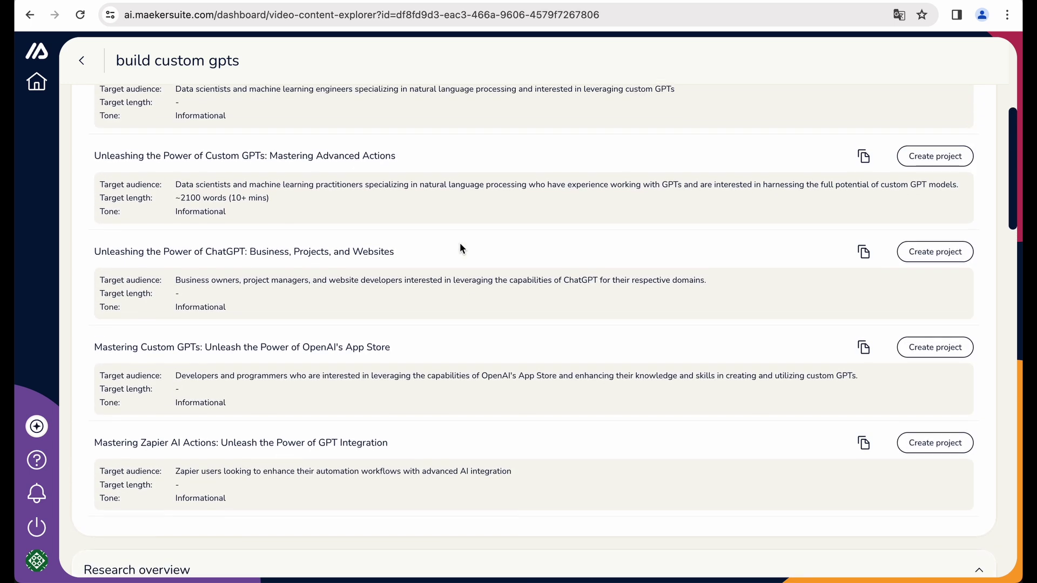
{"action": "scroll", "coordinate": [459, 242], "scroll_direction": "up", "scroll_amount": 2}
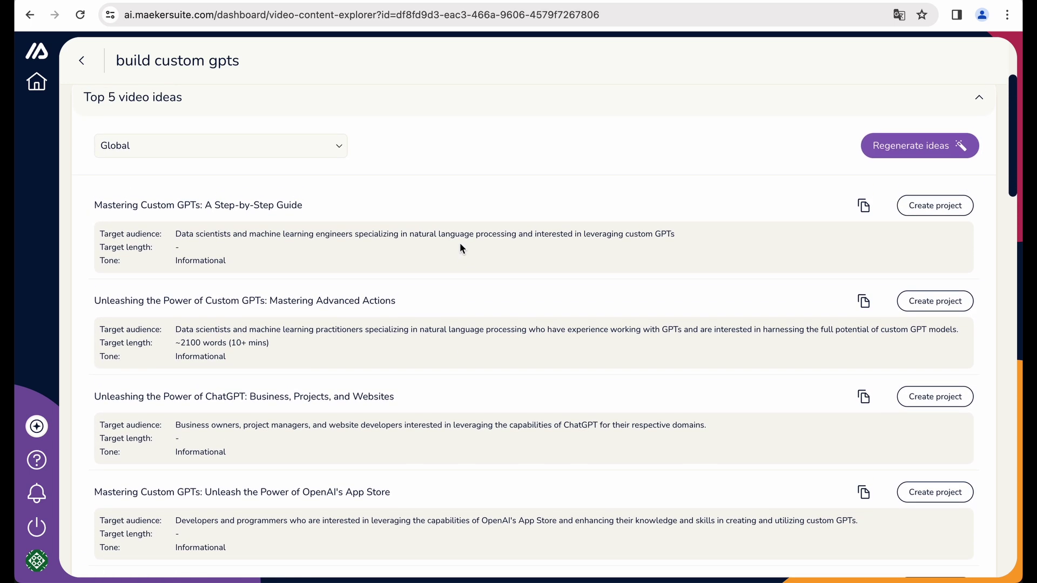
{"action": "key", "text": "alt+Left"}
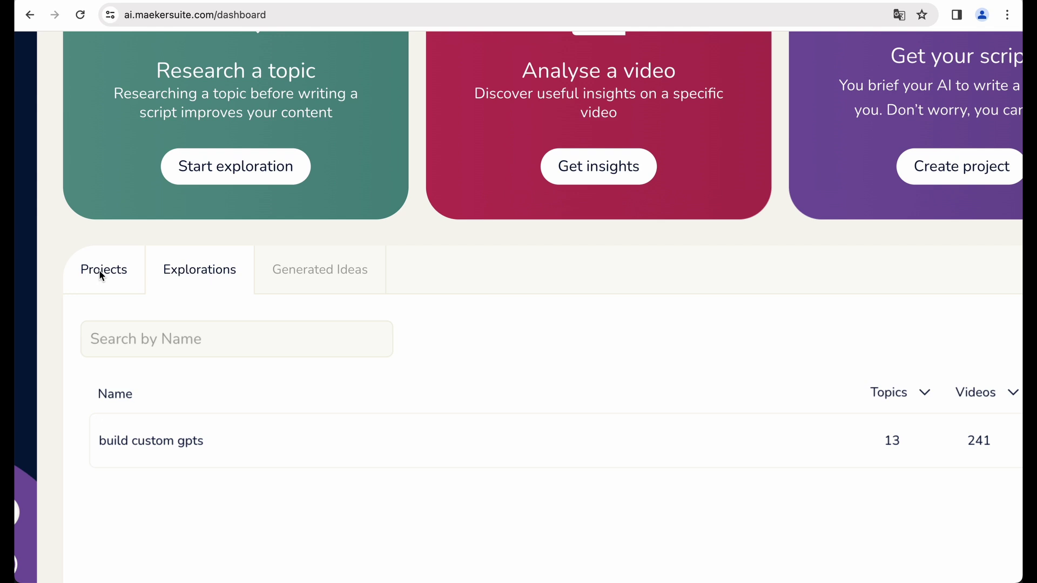
Open the Revolutionize Your Content Generation with DIY GPTs project and discard the where-to-begin tip.
{"action": "left_click", "coordinate": [100, 271]}
{"action": "left_click", "coordinate": [596, 441]}
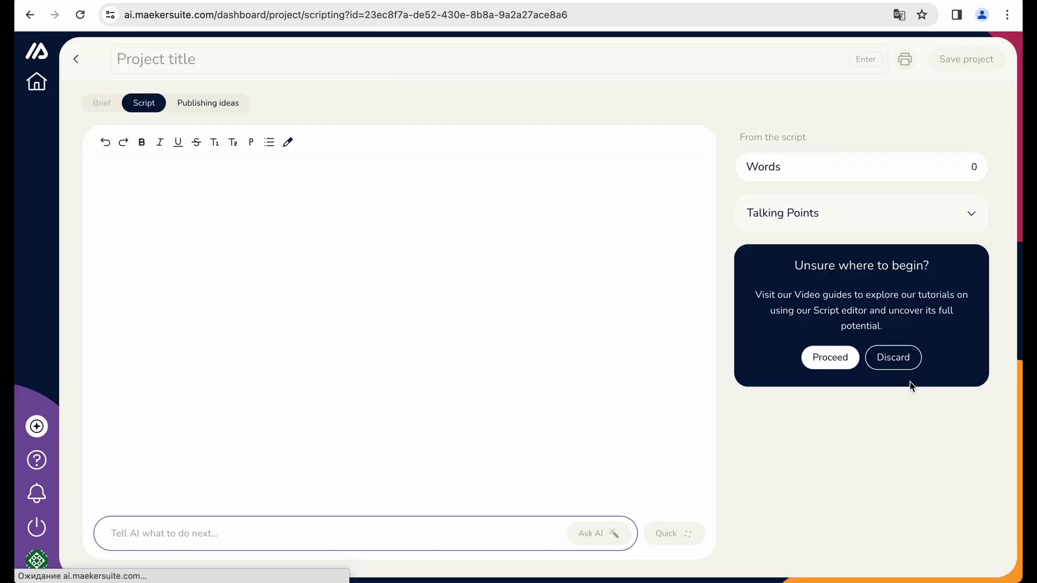
{"action": "left_click", "coordinate": [894, 358]}
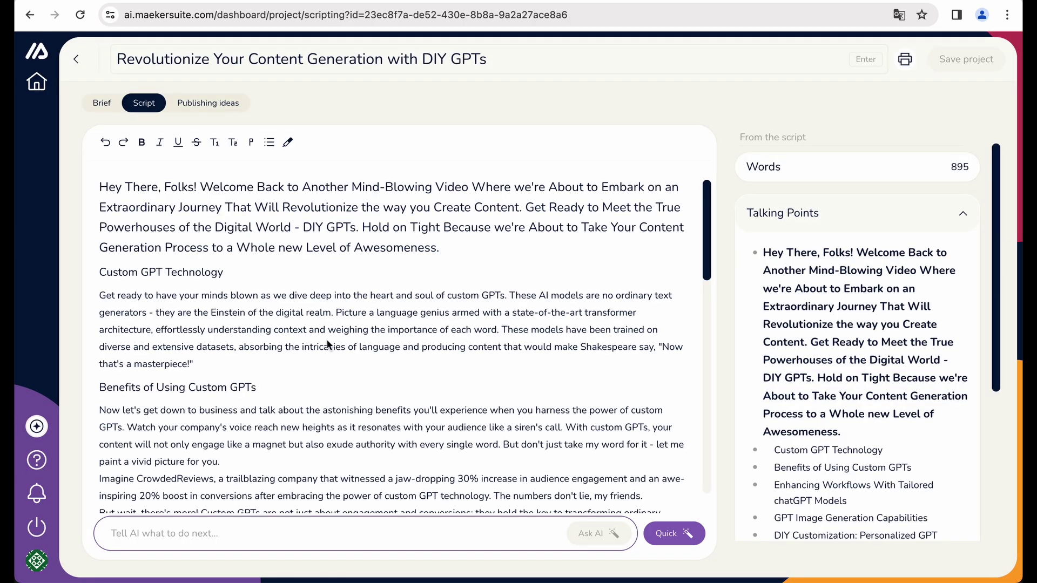
{"action": "scroll", "coordinate": [327, 339], "scroll_direction": "down", "scroll_amount": 5}
{"action": "scroll", "coordinate": [326, 339], "scroll_direction": "down", "scroll_amount": 8}
{"action": "scroll", "coordinate": [342, 326], "scroll_direction": "up", "scroll_amount": 12}
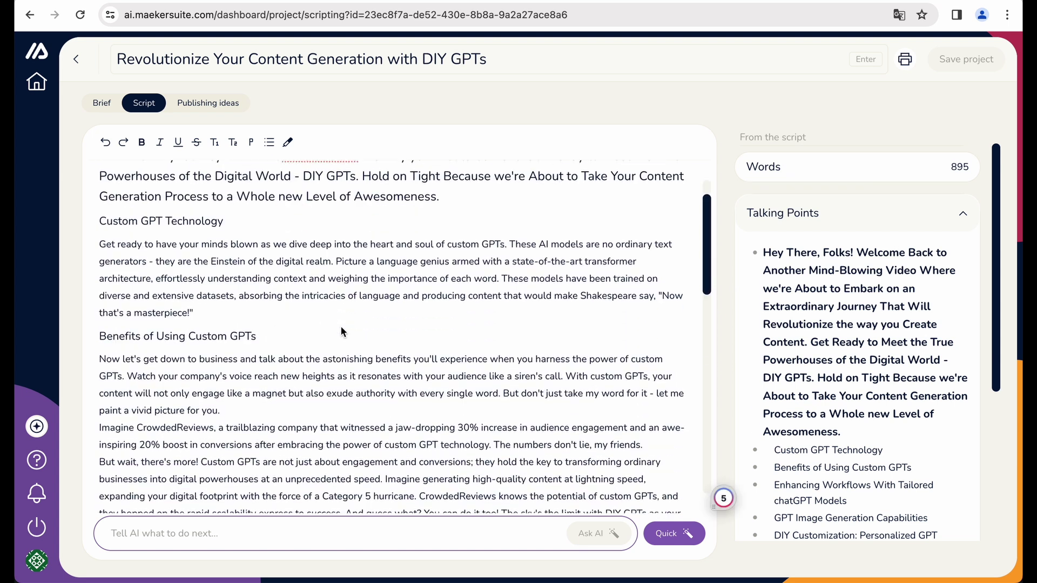
Read through the project's 895-word script.
{"action": "left_click", "coordinate": [341, 327]}
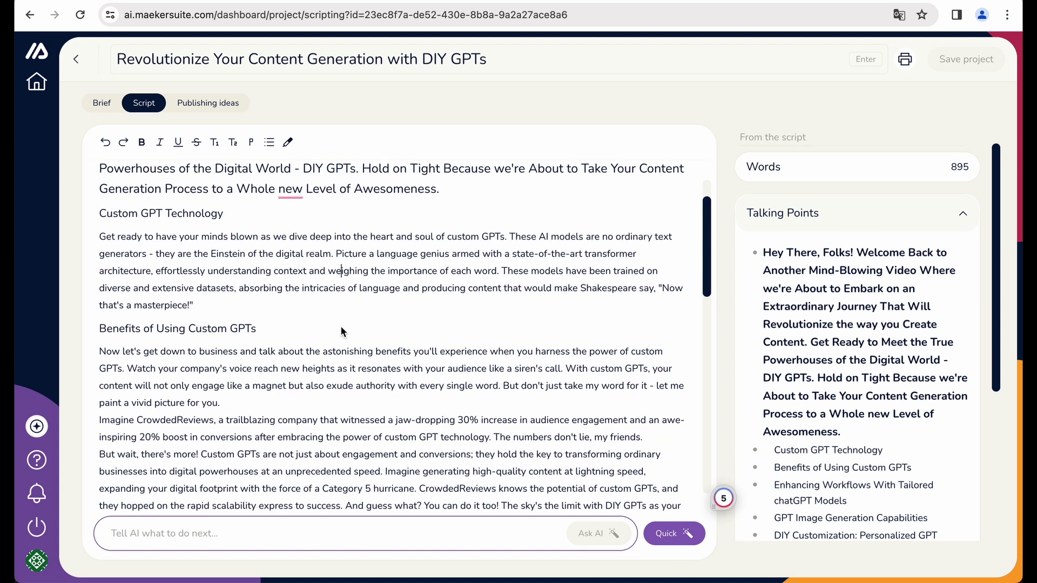
{"action": "scroll", "coordinate": [341, 326], "scroll_direction": "down", "scroll_amount": 10}
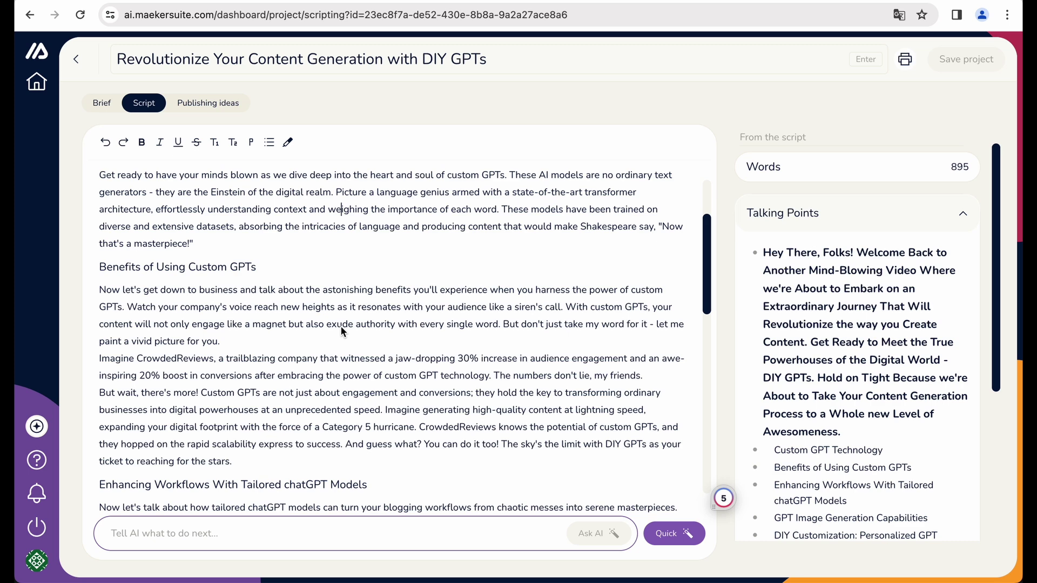
{"action": "scroll", "coordinate": [384, 296], "scroll_direction": "down", "scroll_amount": 3}
{"action": "scroll", "coordinate": [385, 297], "scroll_direction": "up", "scroll_amount": 15}
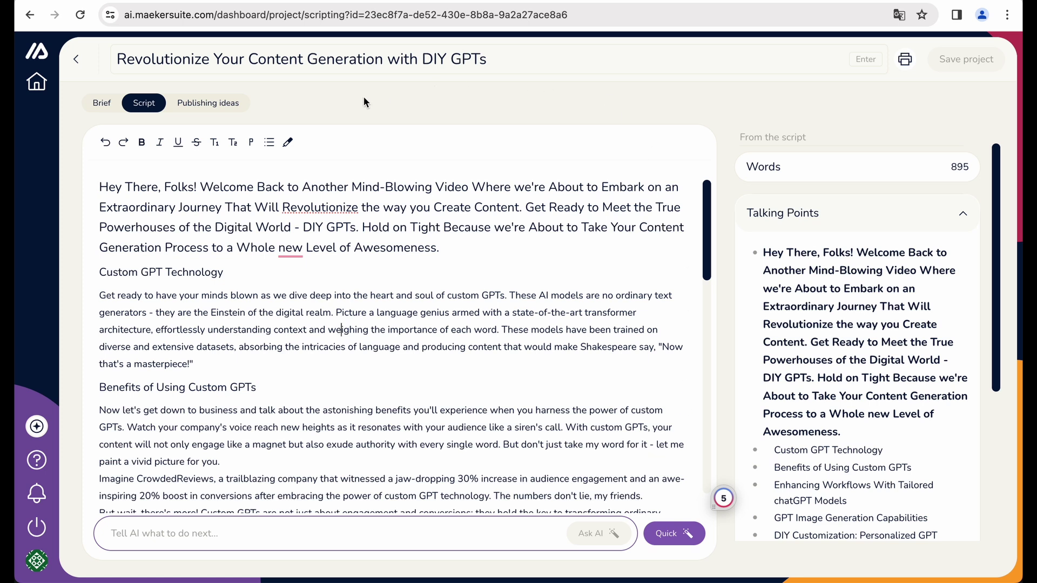
Return to the dashboard, reopen the project via View Project, and scroll its script.
{"action": "left_click", "coordinate": [76, 59]}
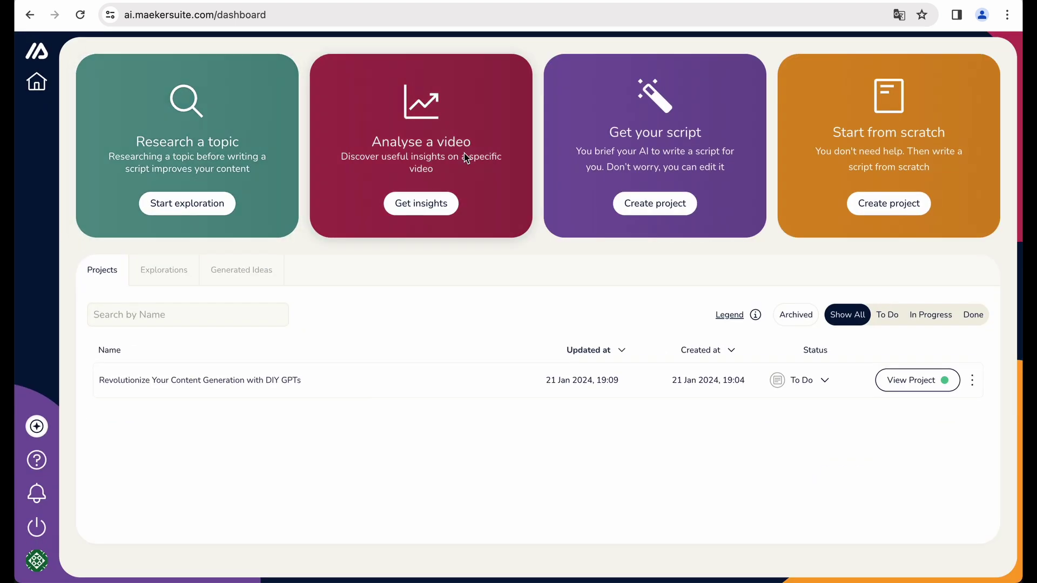
{"action": "left_click", "coordinate": [916, 381]}
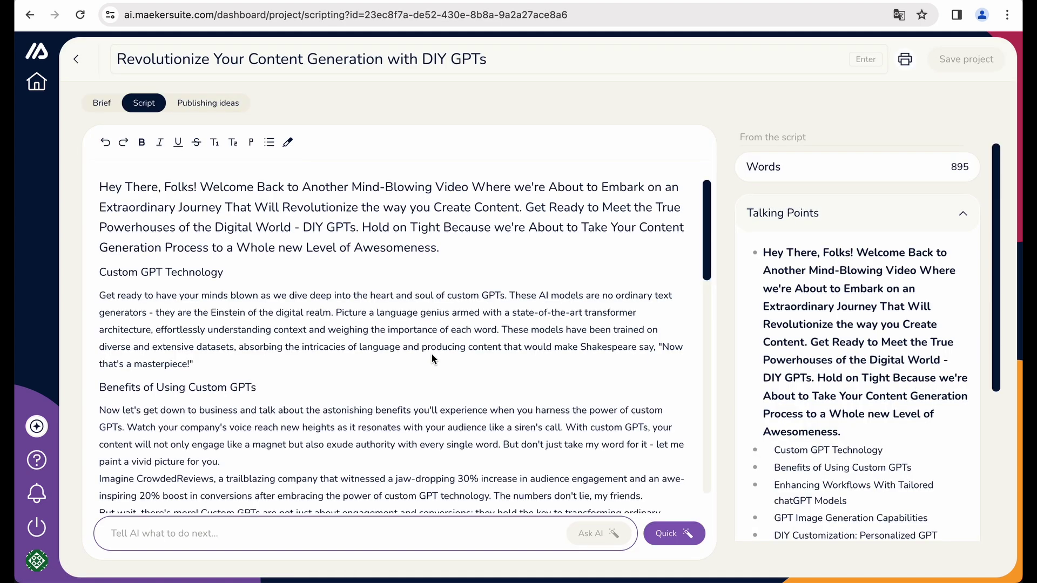
{"action": "scroll", "coordinate": [432, 356], "scroll_direction": "down", "scroll_amount": 2}
{"action": "scroll", "coordinate": [432, 358], "scroll_direction": "down", "scroll_amount": 10}
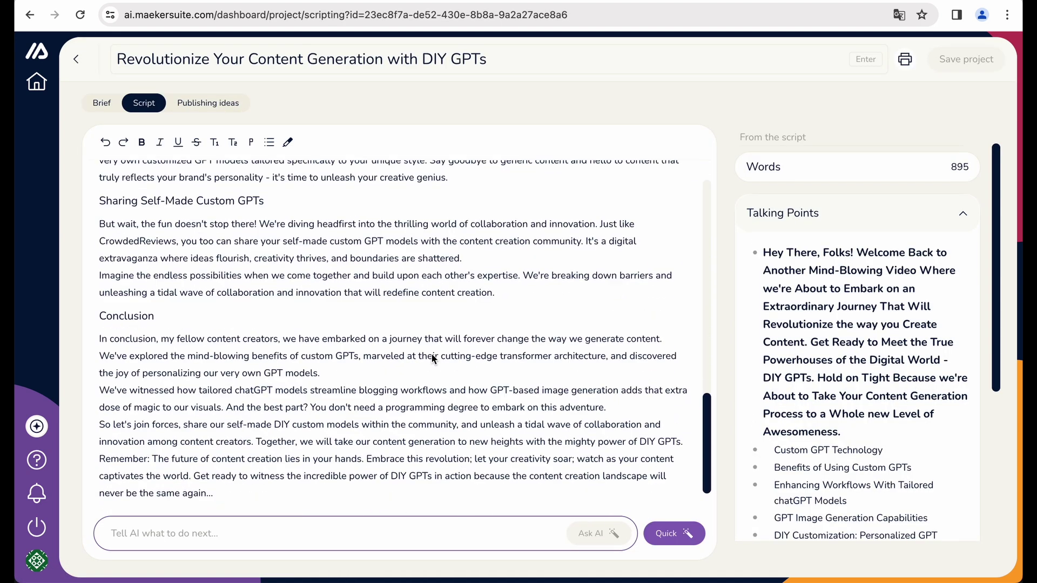
{"action": "scroll", "coordinate": [433, 358], "scroll_direction": "up", "scroll_amount": 12}
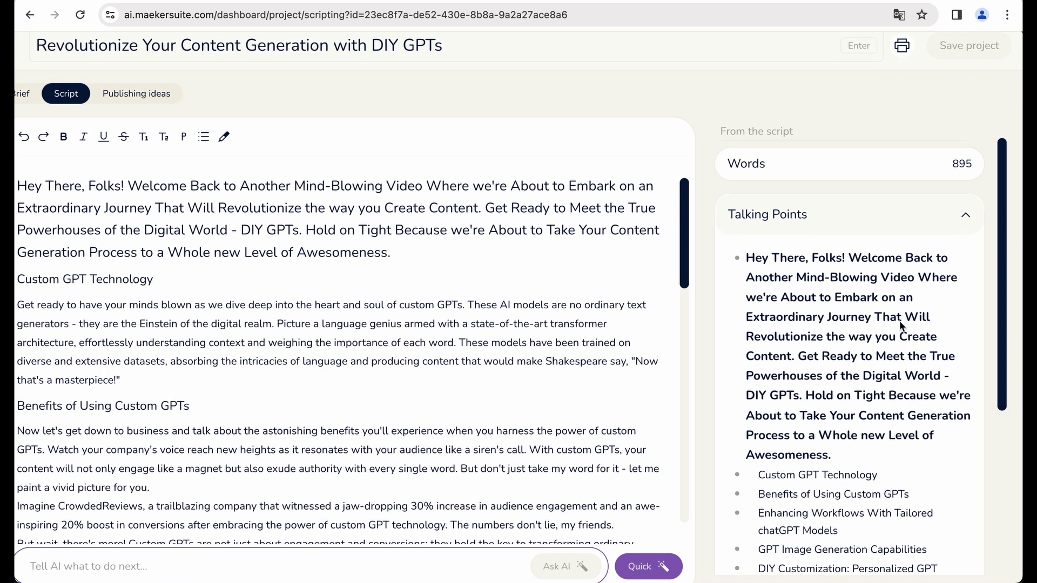
{"action": "scroll", "coordinate": [936, 199], "scroll_direction": "down", "scroll_amount": 3}
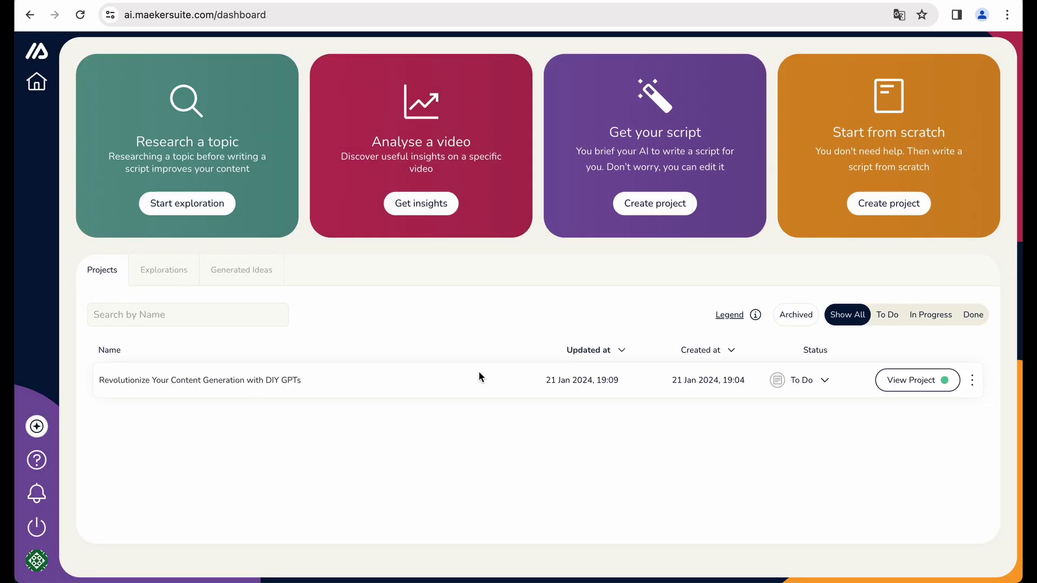
Leave the Maekersuite Projects list to head to the AppSumo Maekersuite deal page.
{"action": "left_click", "coordinate": [691, 159]}
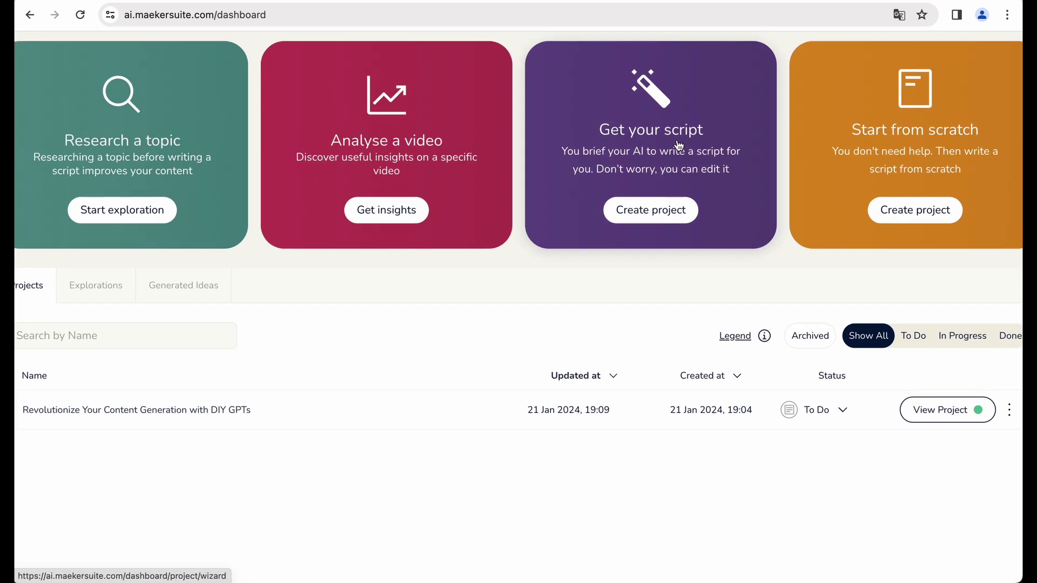